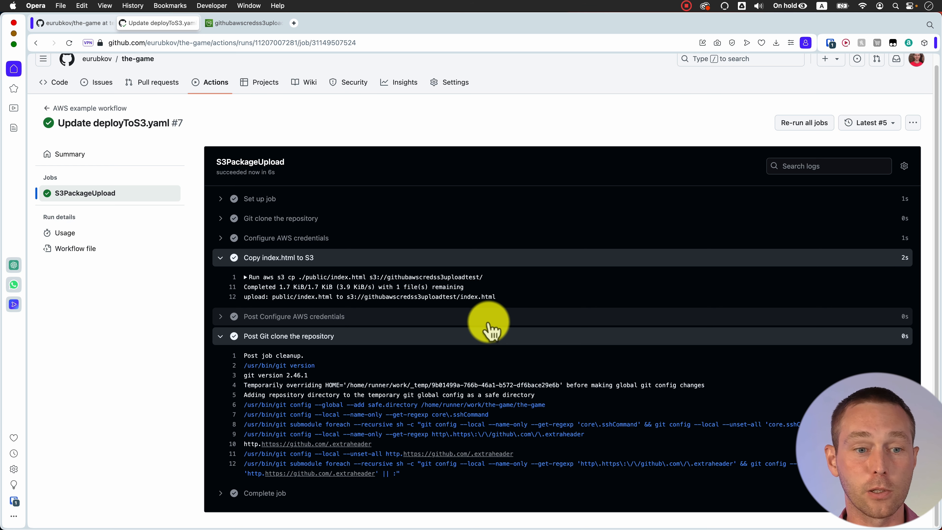
Step: Switch to the Amazon S3 console and refresh the object list of the githubawscredss3uploadtest bucket
click(241, 23)
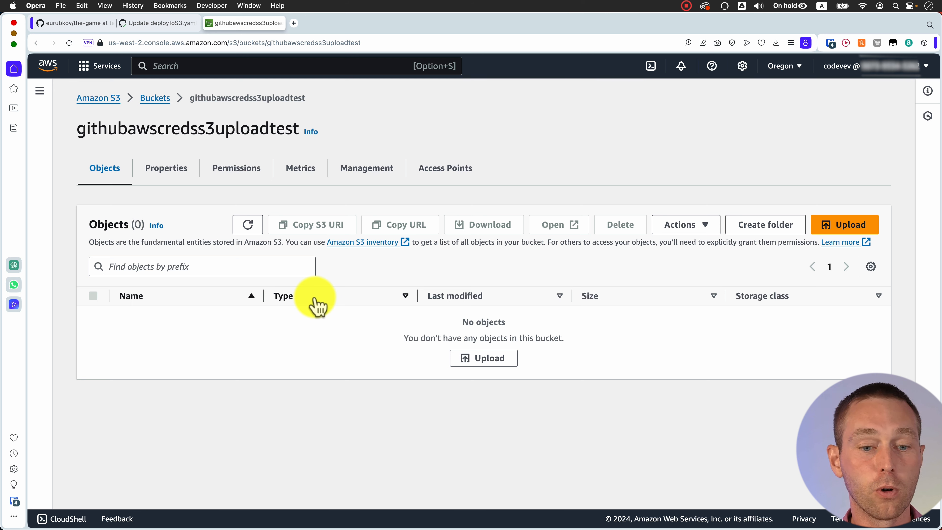
click(242, 225)
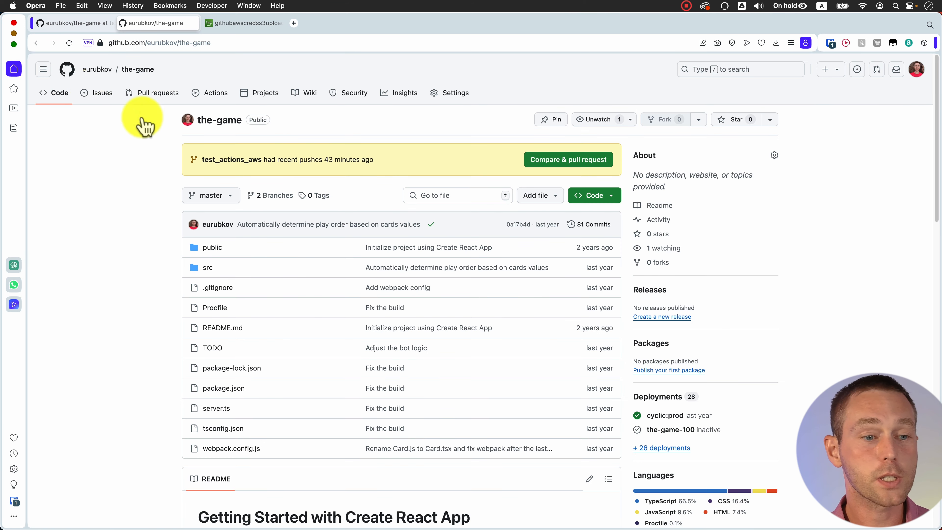
Step: Open deployToS3.yaml from the .github/workflows folder on the test_actions_aws branch of the the-game repository
click(222, 198)
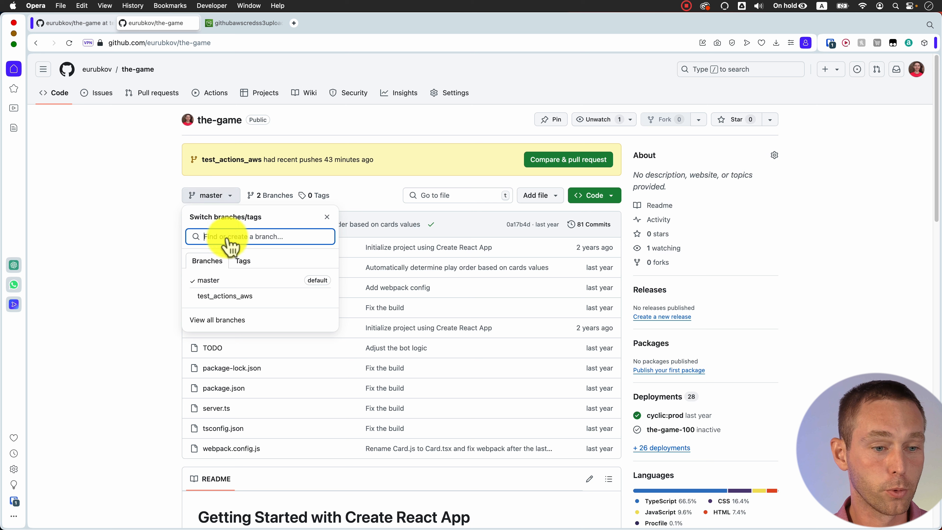
click(225, 296)
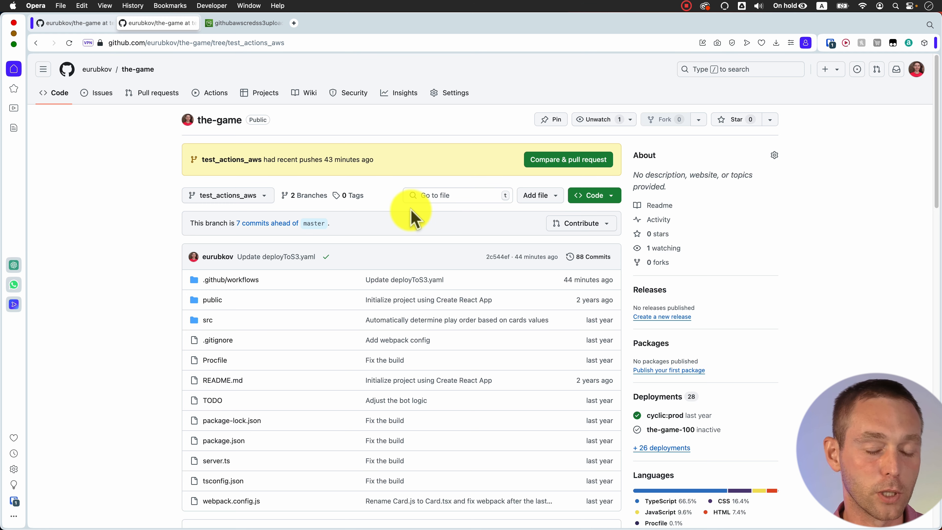
scroll(411, 210, down, 3)
click(235, 179)
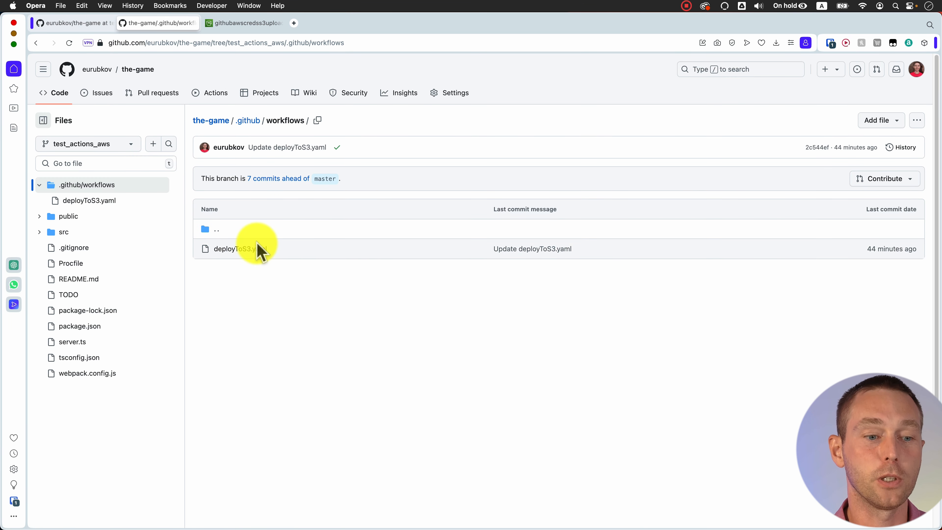
click(252, 248)
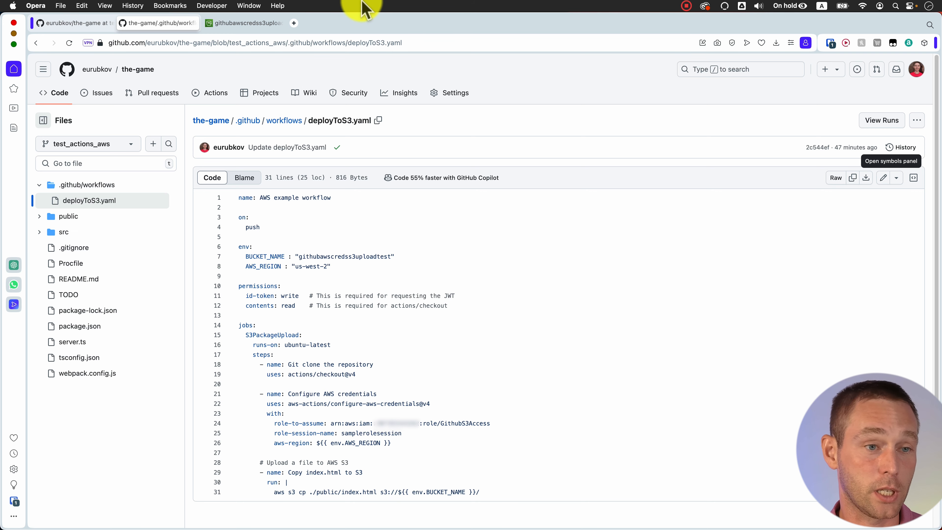
Step: Permanently delete index.html from the githubawscredss3uploadtest bucket in the Amazon S3 console and close the deletion status
click(245, 24)
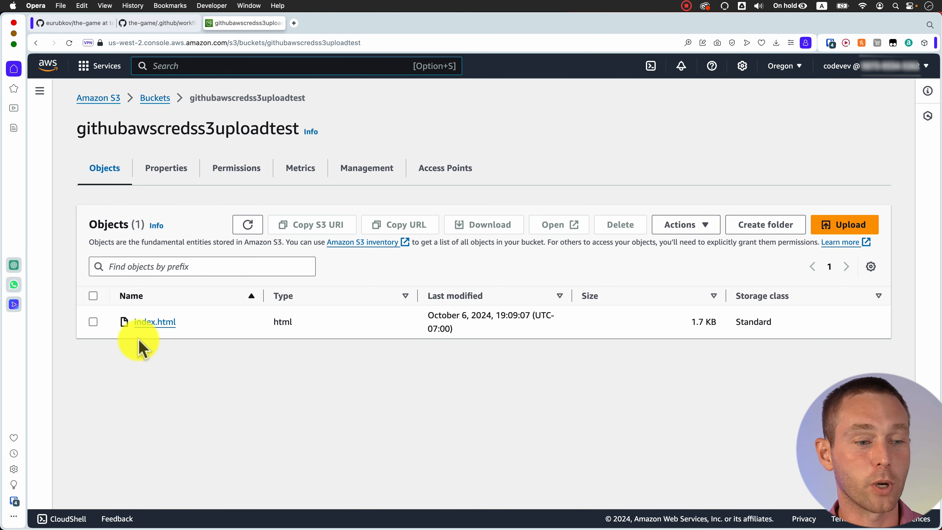
click(93, 322)
click(623, 227)
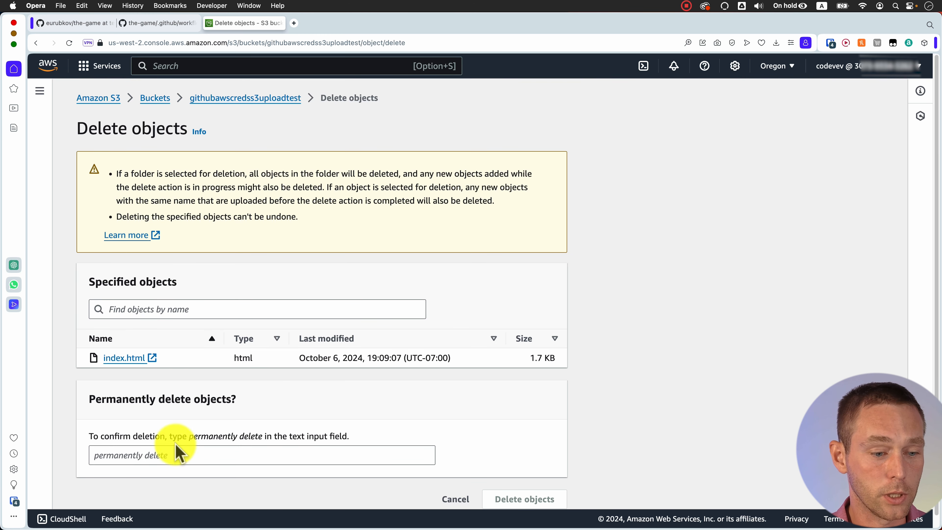
click(173, 449)
text(permane)
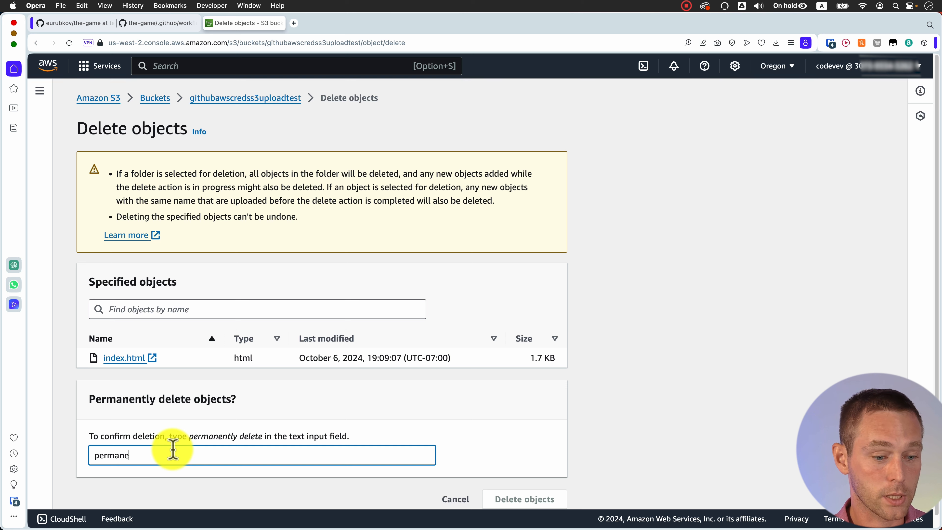
text(ntly delete)
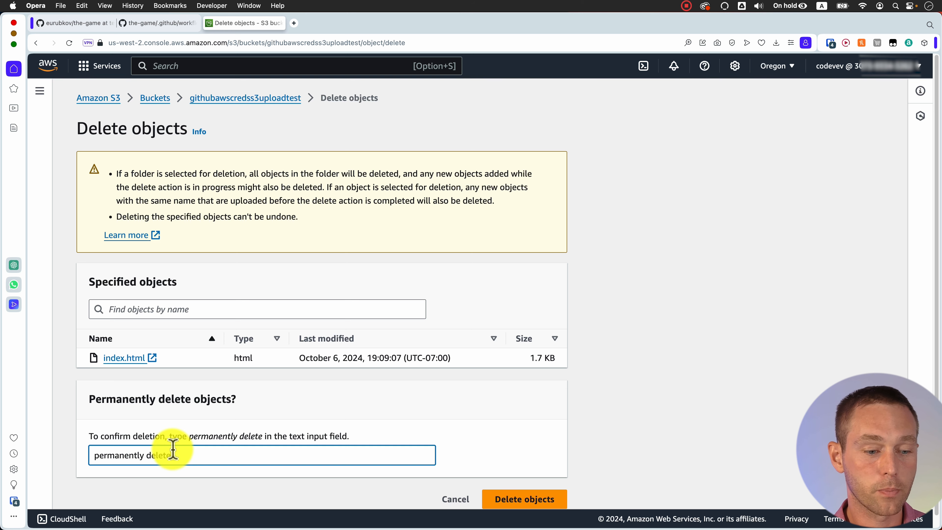
click(511, 503)
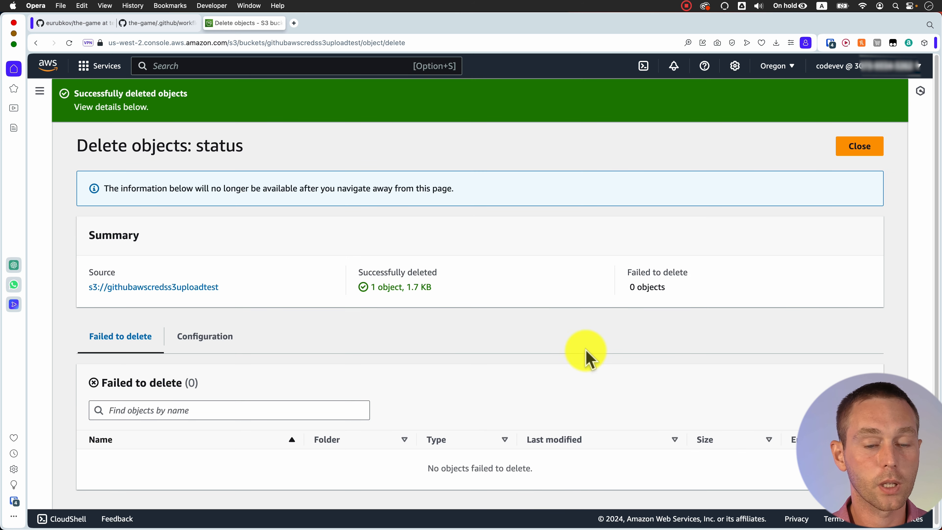
click(864, 145)
Step: Duplicate the bucket's browser tab and open the IAM service in the copy by searching for "iam"
right_click(243, 24)
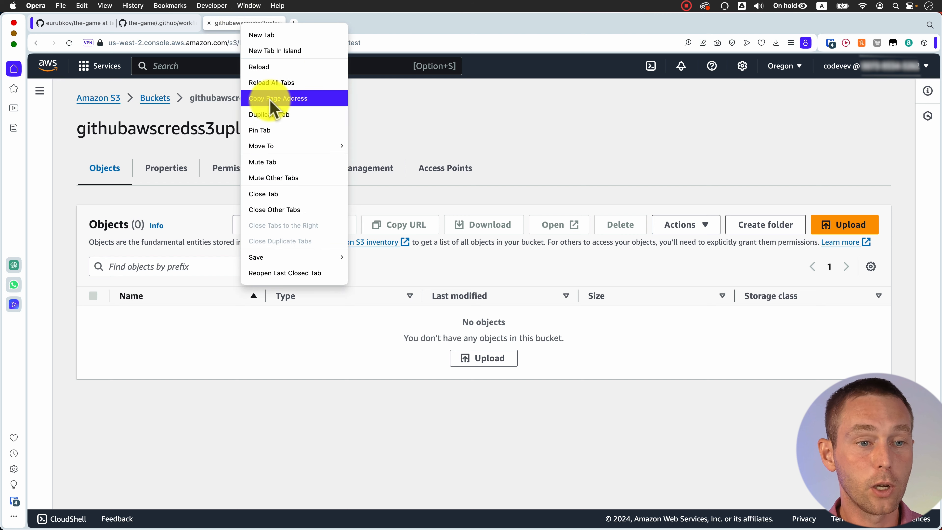
click(274, 115)
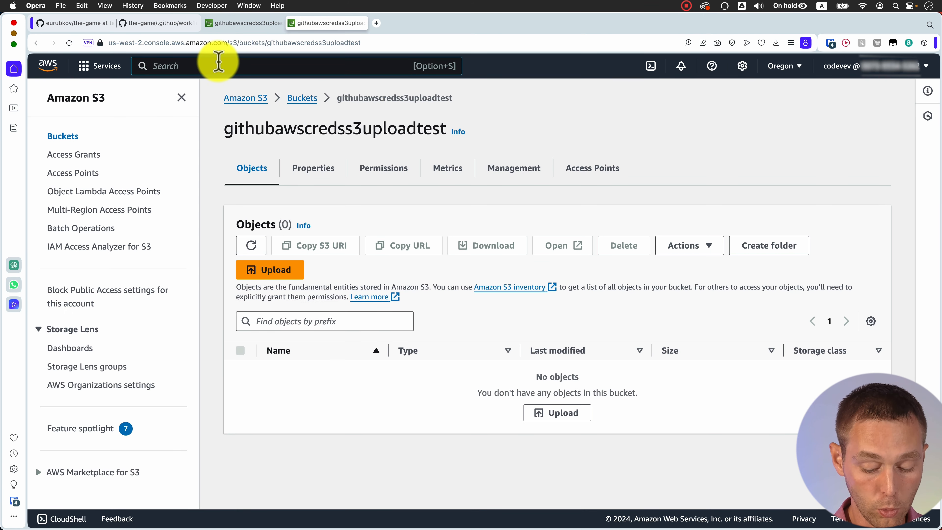
click(218, 61)
text(iam)
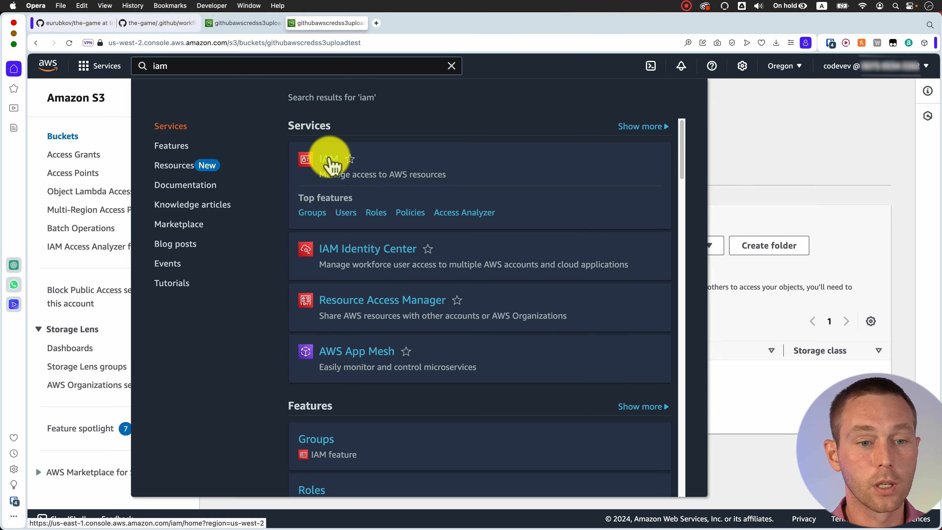
click(333, 165)
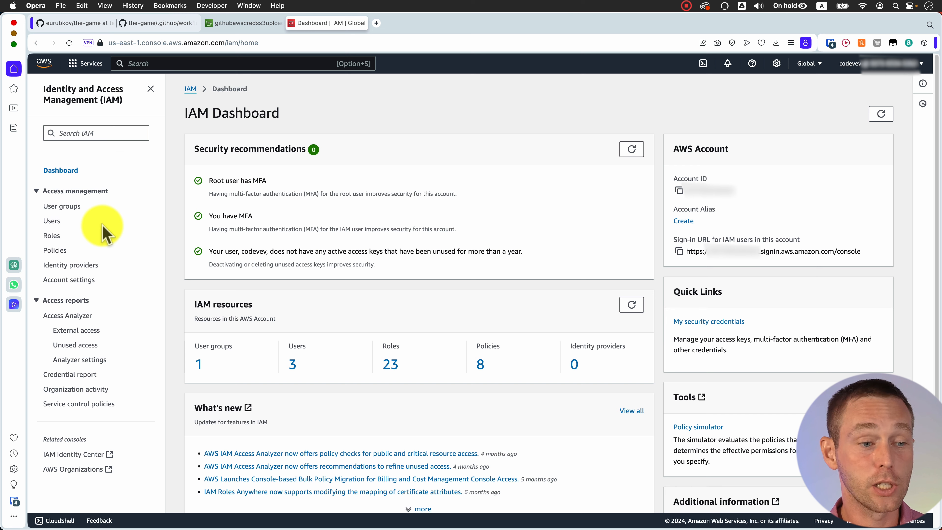
click(77, 266)
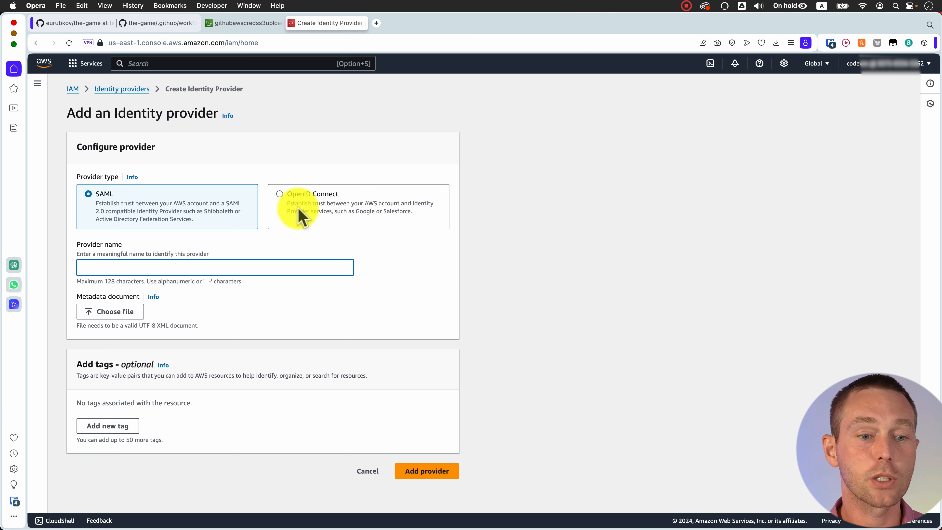
click(300, 197)
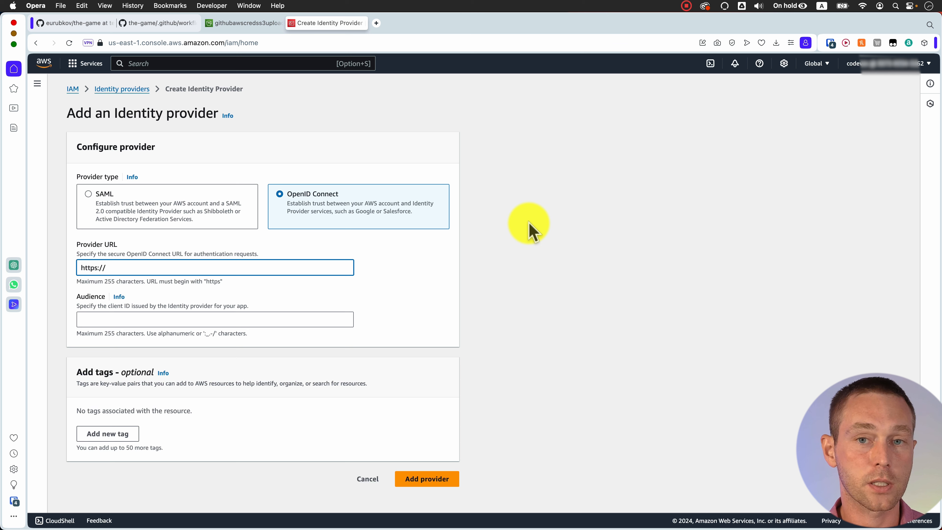
triple_click(178, 269)
key(super+v)
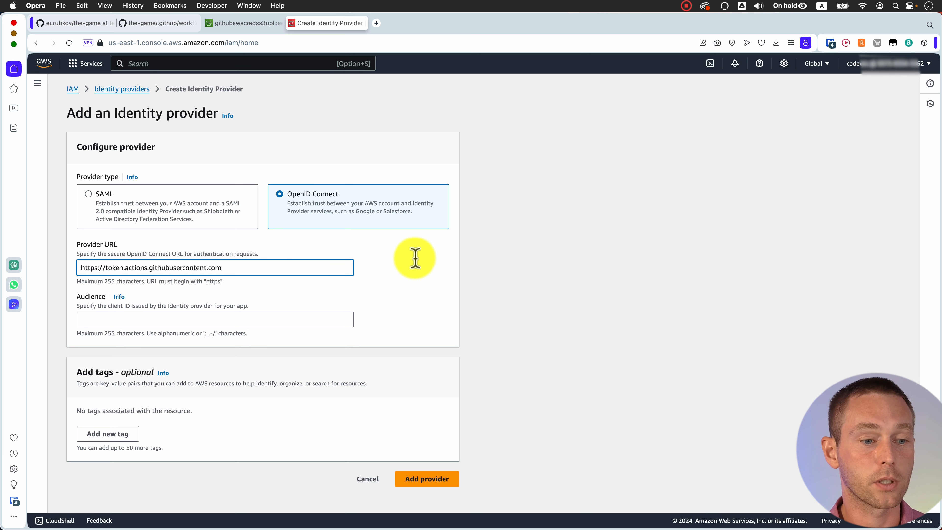
click(134, 322)
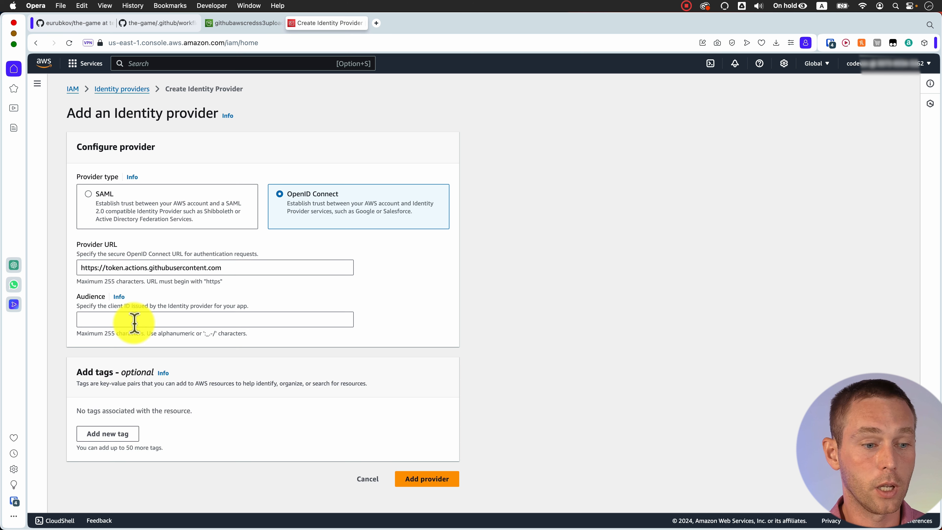
key(super+v)
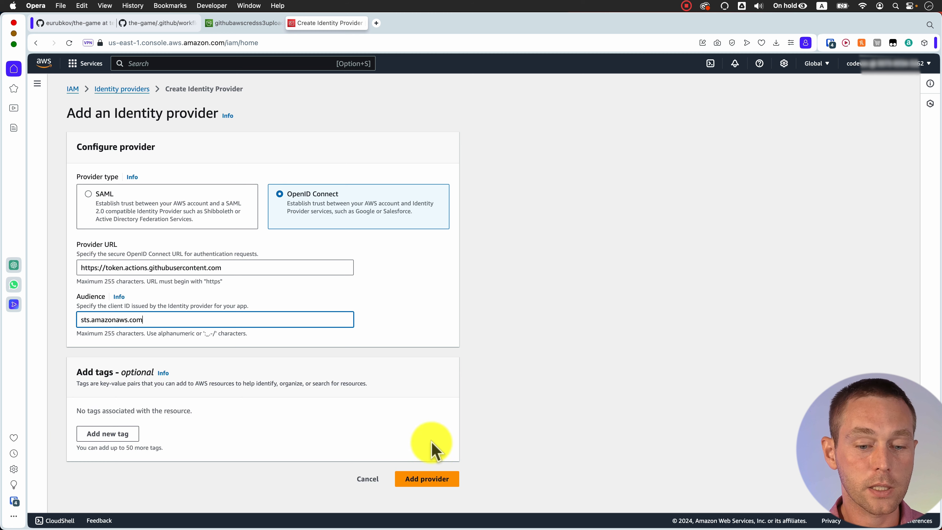
click(436, 481)
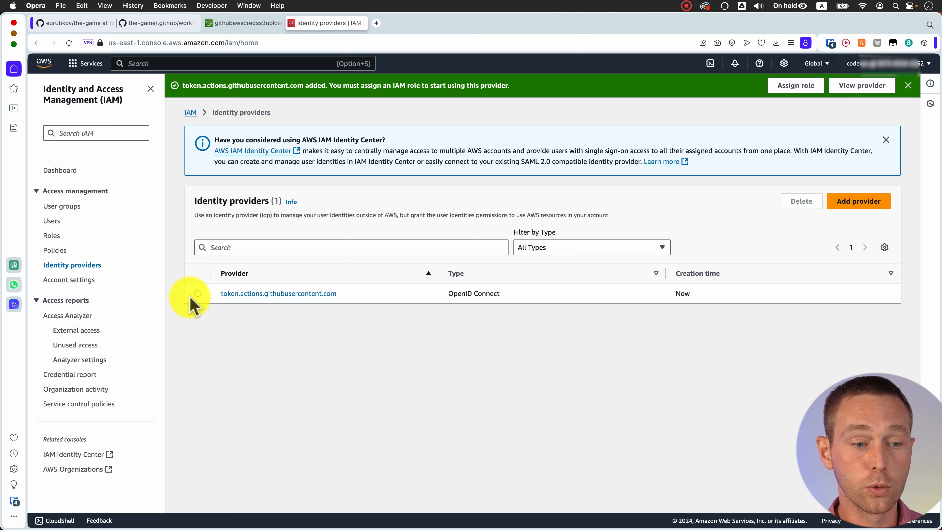
Step: Open the token.actions.githubusercontent.com provider and start assigning it a role with the Create a new role option
click(247, 294)
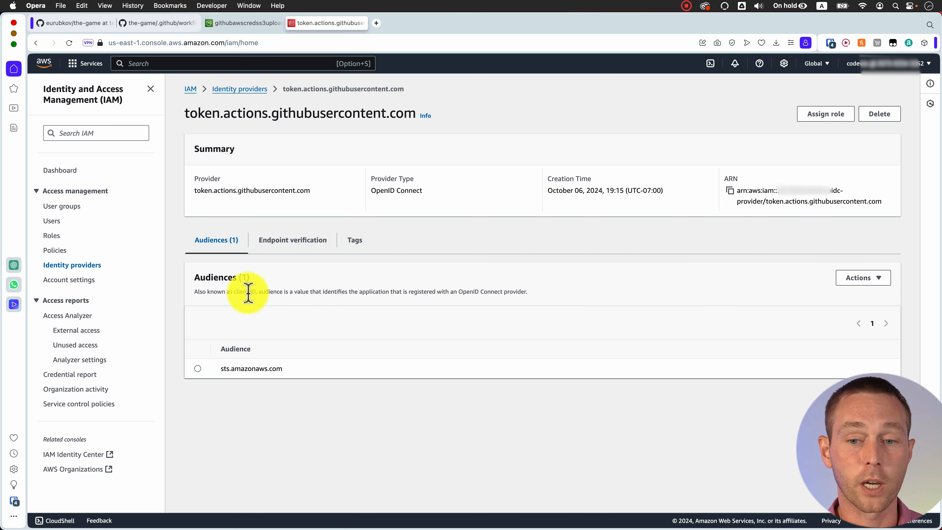
click(826, 116)
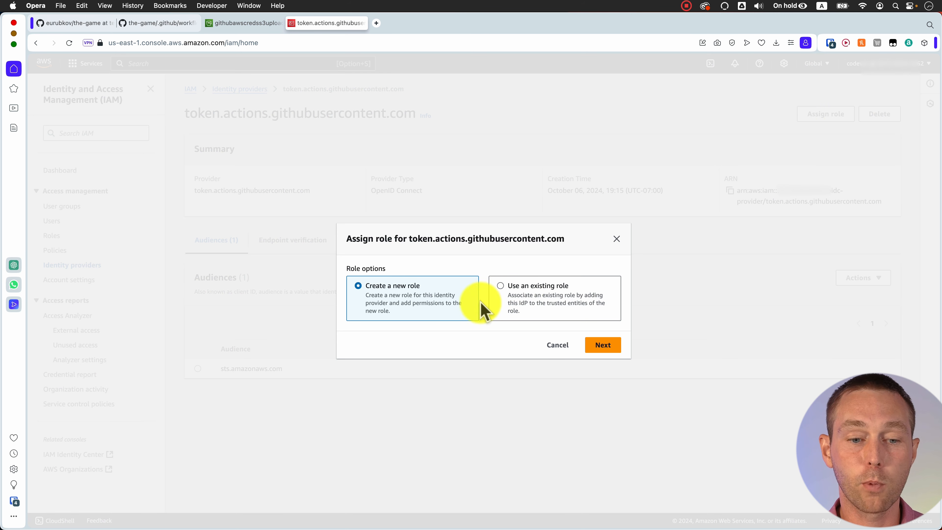
click(608, 347)
Step: Set the web identity's audience to sts.amazonaws.com, enter the GitHub account name as organization, and set the repository to the-game
scroll(703, 336, down, 3)
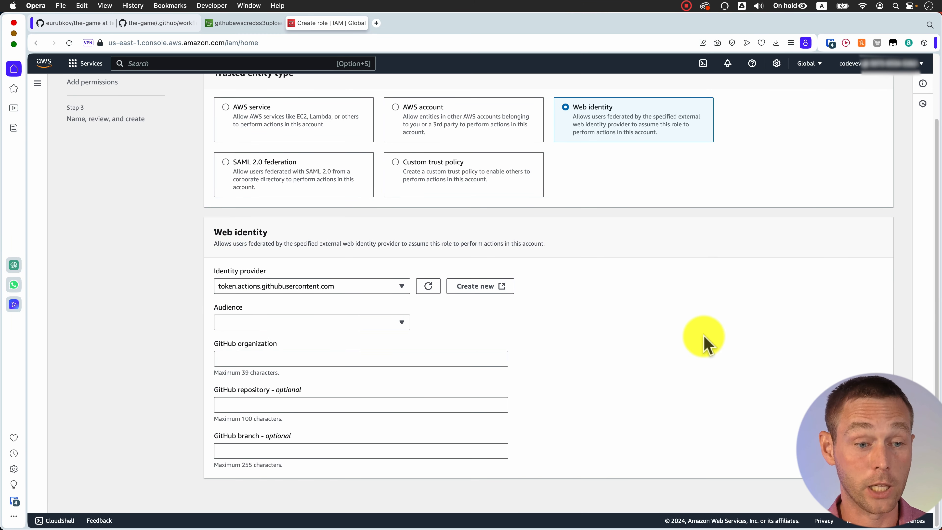
click(379, 323)
click(380, 338)
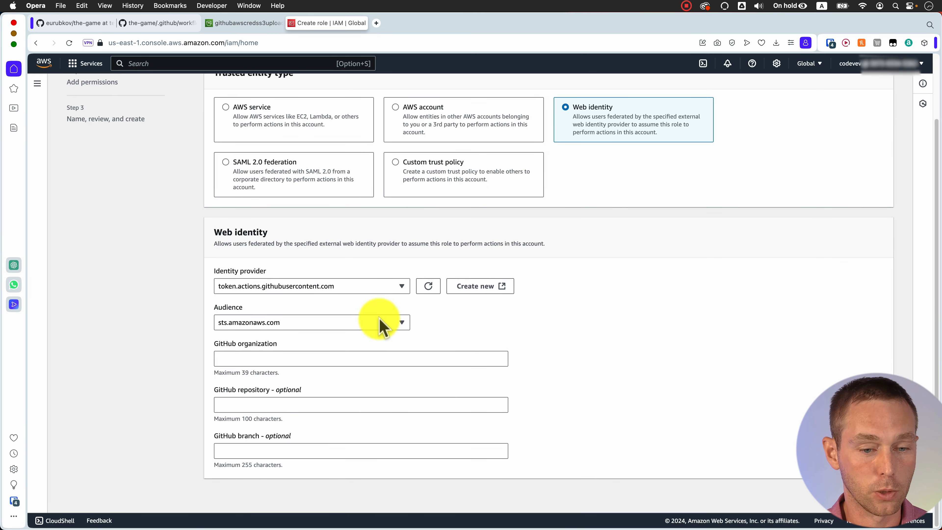
click(363, 359)
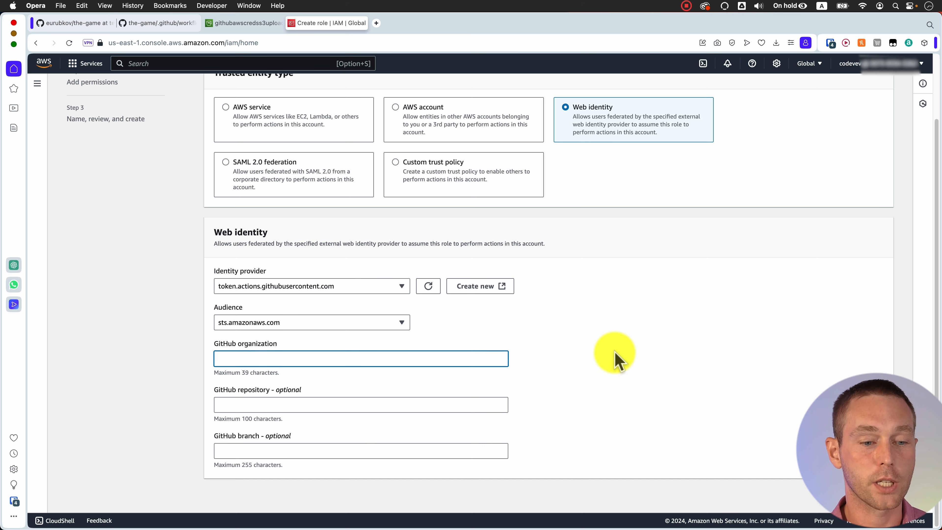
text(eurubkov)
click(311, 406)
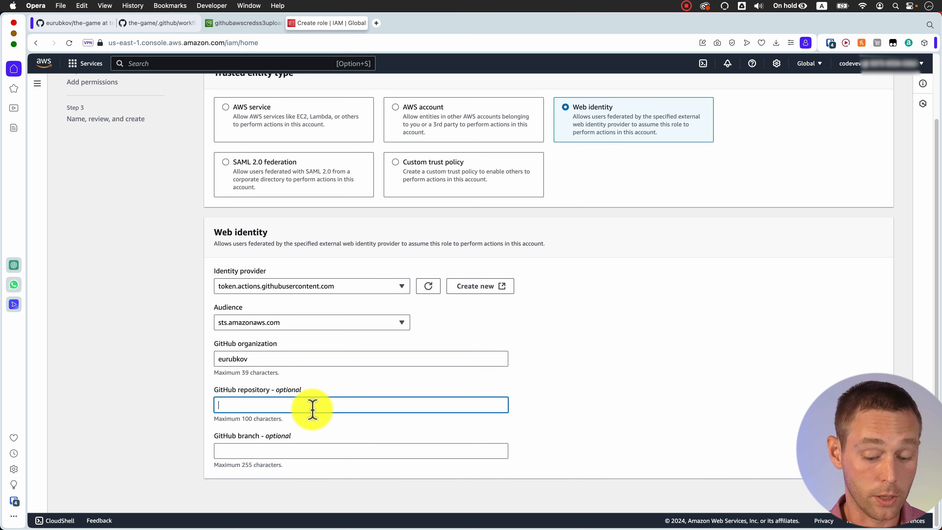
text(the-game)
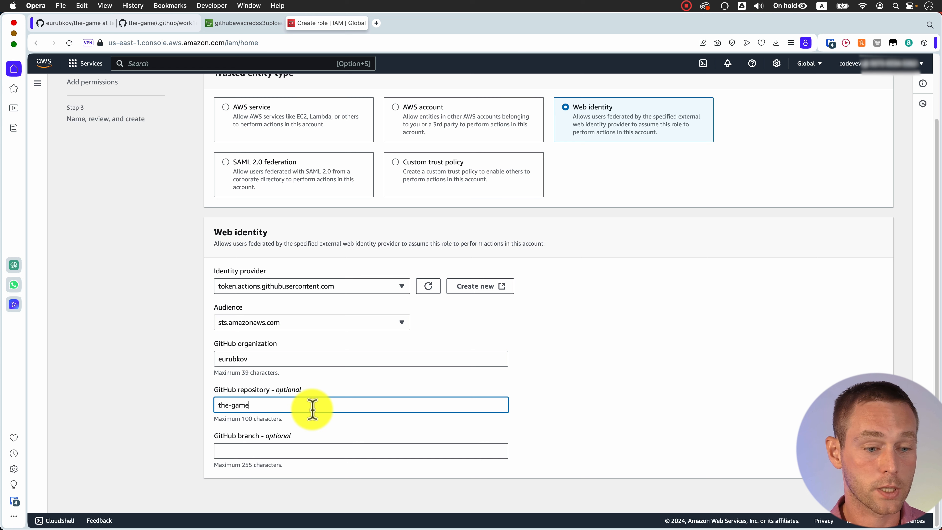
Step: Restrict the role to the GitHub branch test_actions_aws and continue to adding permissions
click(286, 448)
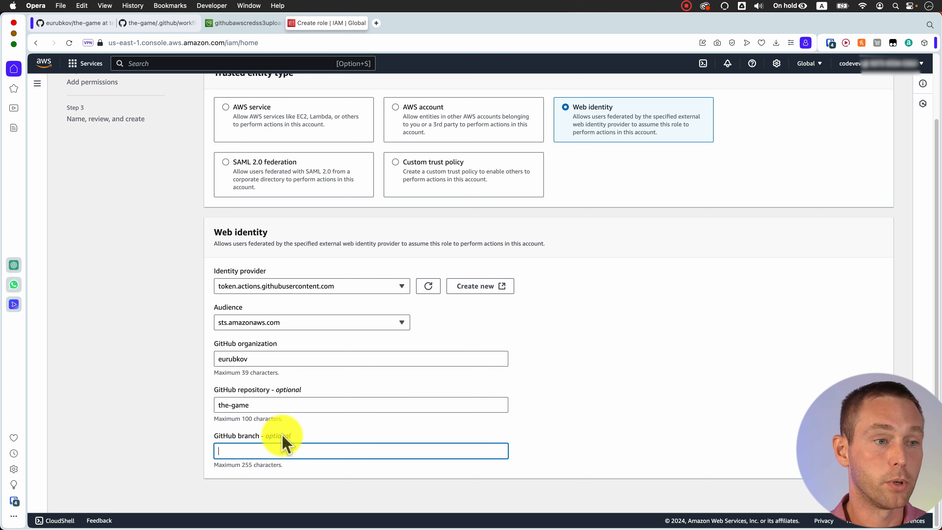
click(82, 23)
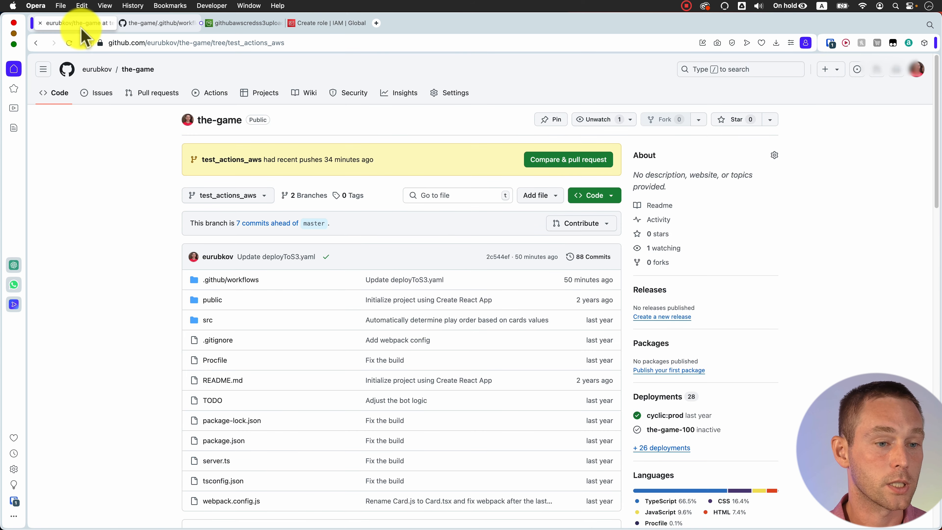
click(334, 23)
text(test_ac)
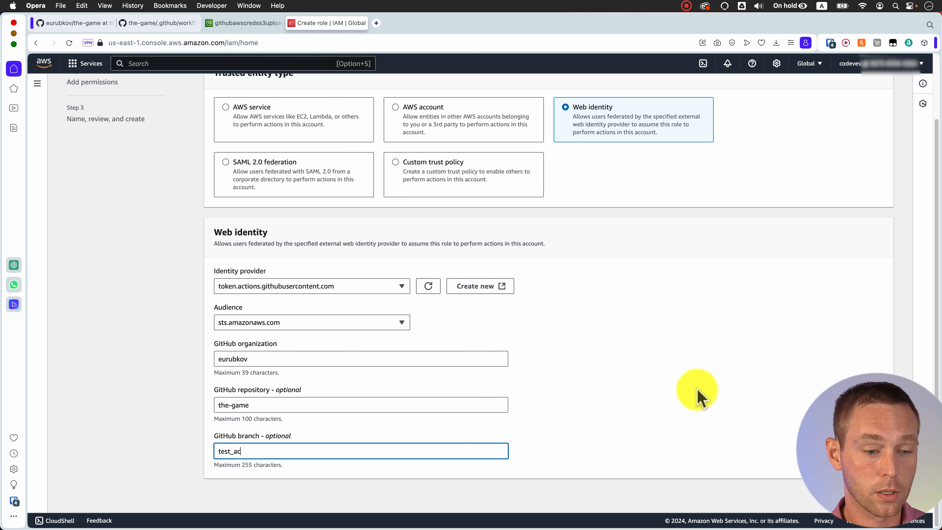
text(tions_aws)
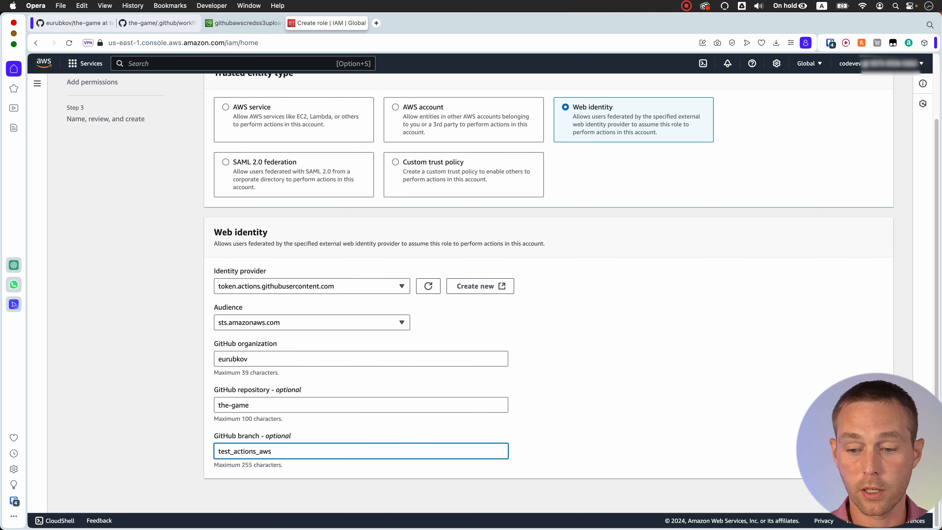
click(879, 496)
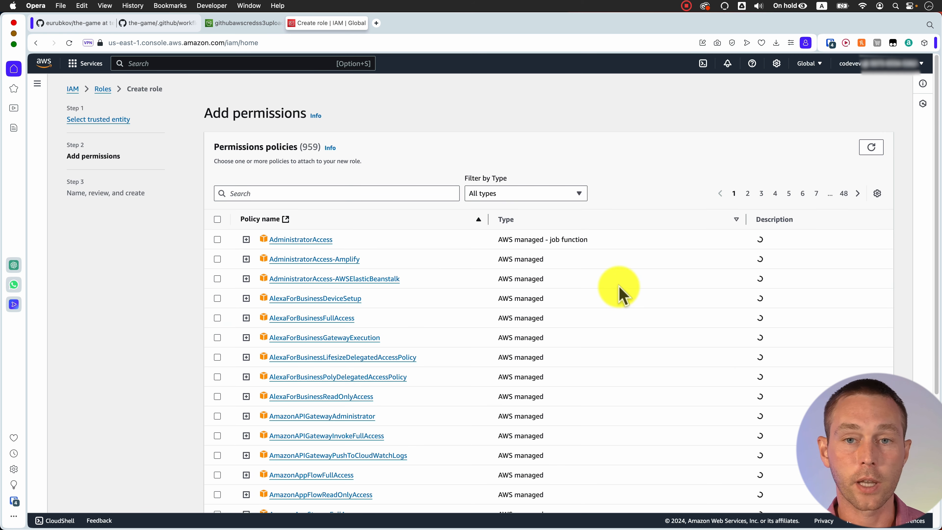
scroll(619, 281, down, 6)
scroll(619, 281, up, 6)
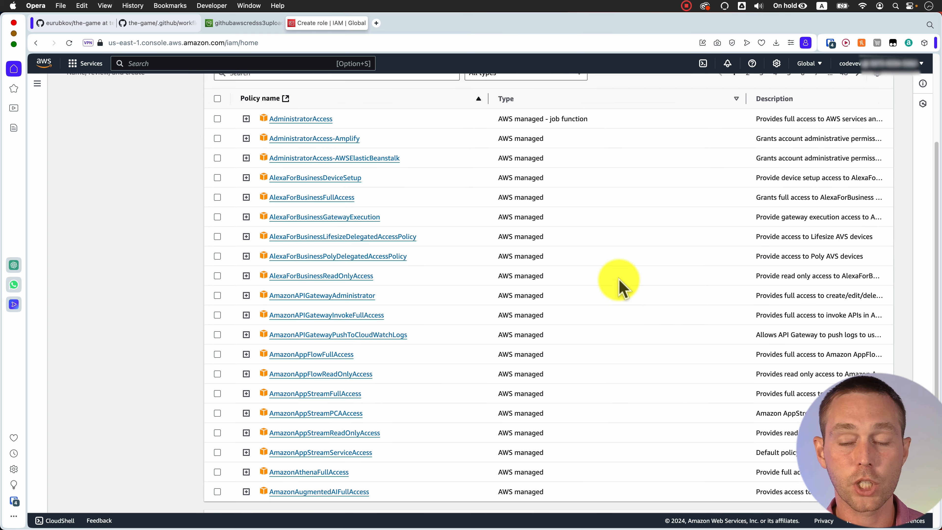
scroll(651, 271, down, 2)
scroll(652, 270, up, 2)
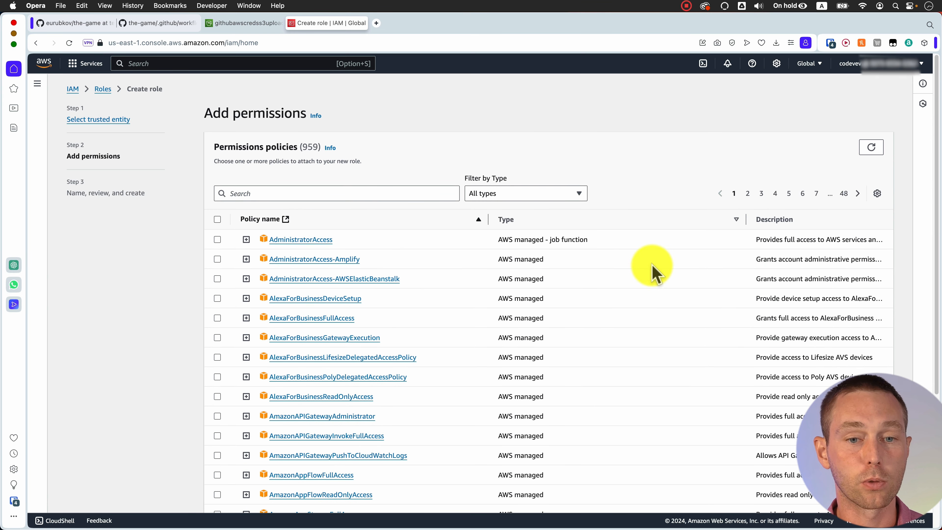
Step: Continue without attaching any permissions policy to the new role and review its trust policy
click(553, 194)
click(563, 209)
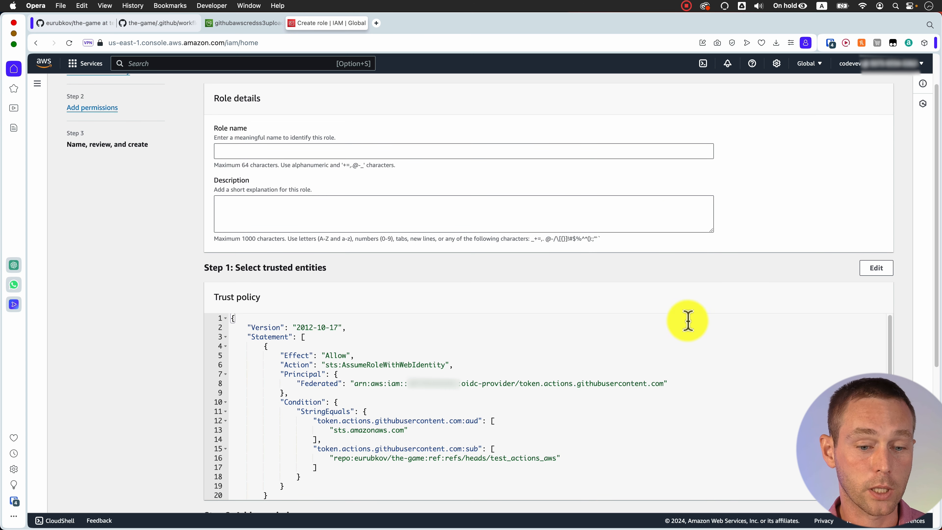
scroll(672, 339, down, 1)
scroll(593, 155, down, 1)
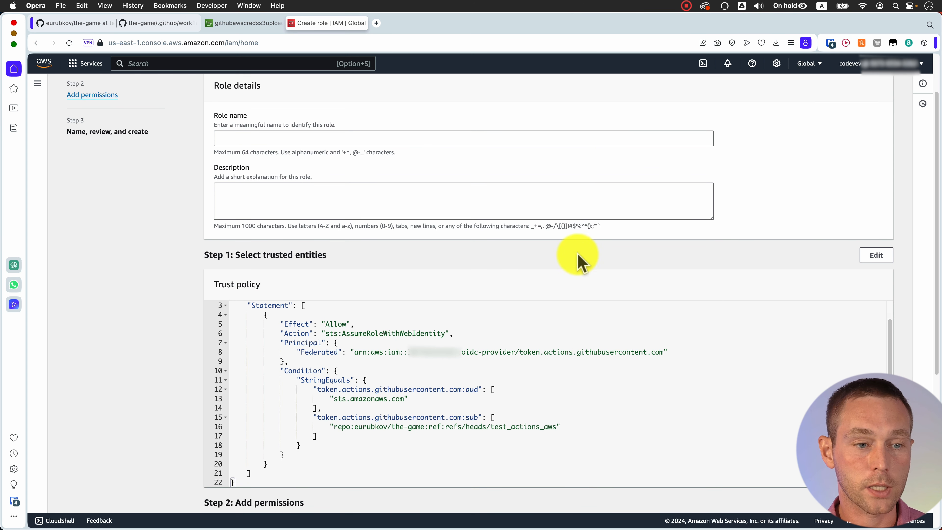
scroll(453, 394, up, 1)
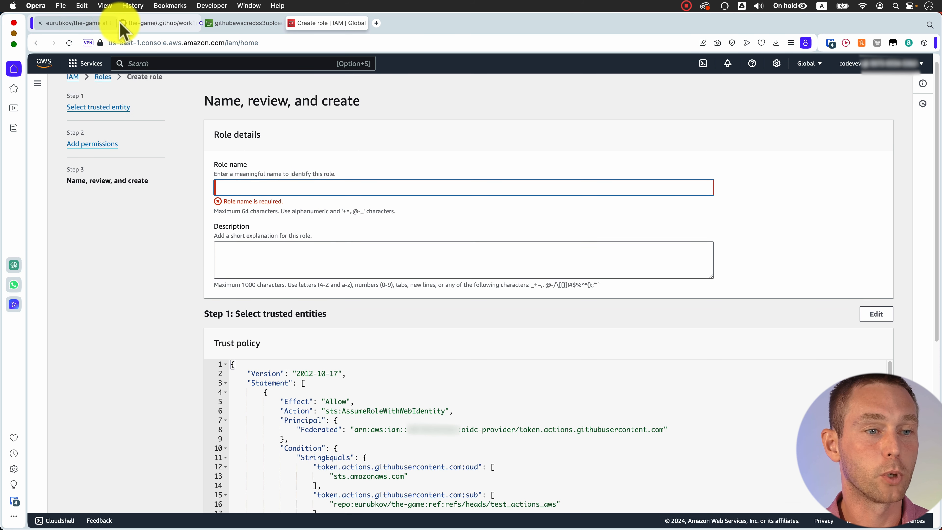
Step: Name the role GithubS3Access, matching the role-to-assume in deployToS3.yaml, and create it
click(156, 23)
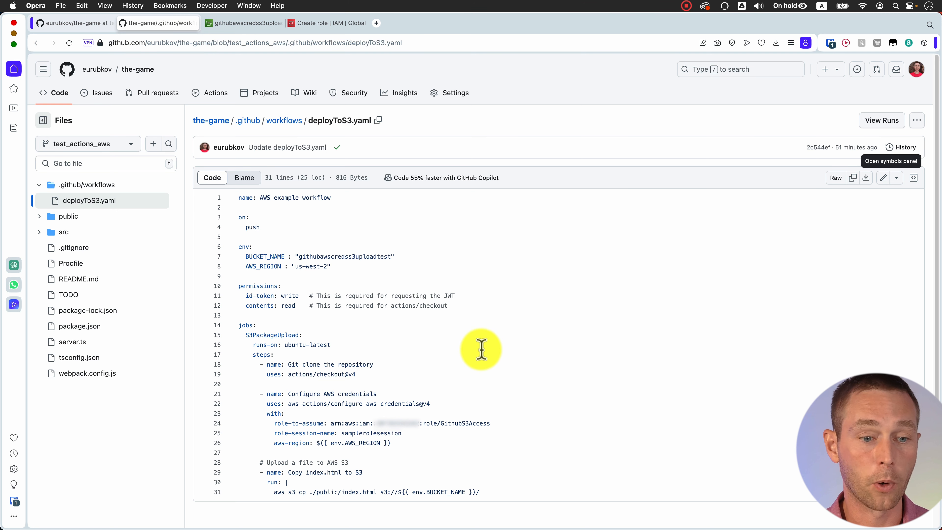
click(466, 424)
click(473, 425)
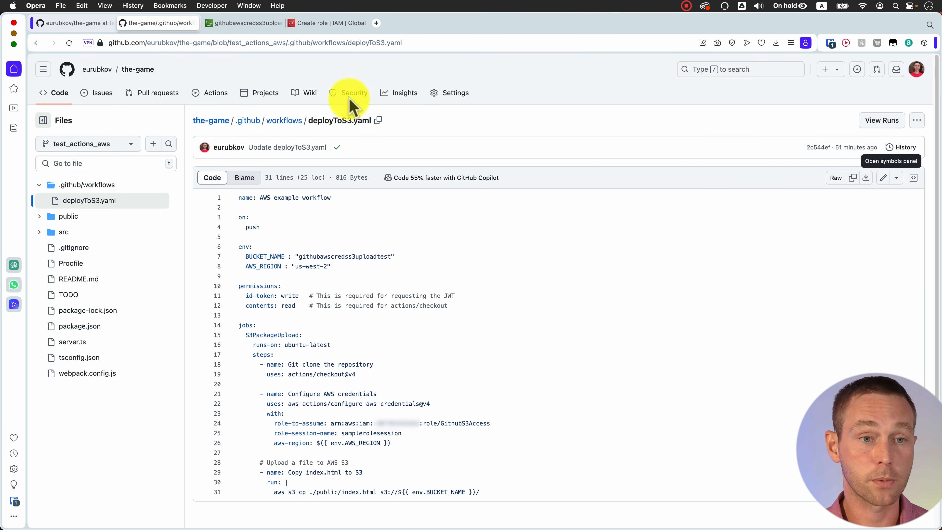
click(318, 23)
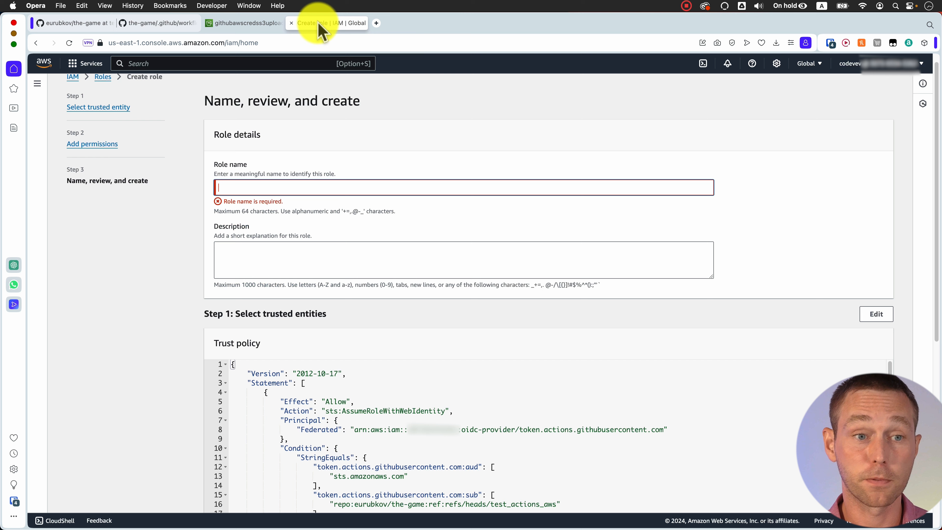
click(400, 189)
text(GithubS3Access)
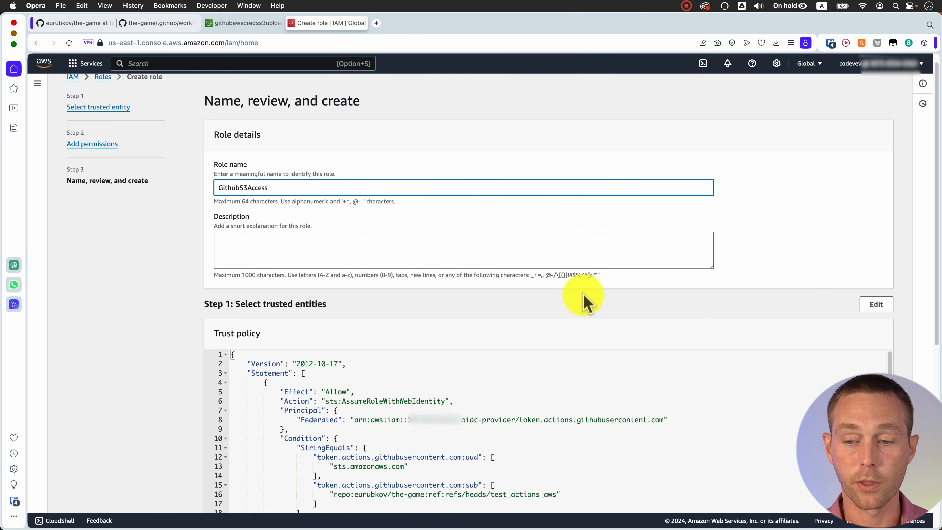
scroll(903, 257, down, 3)
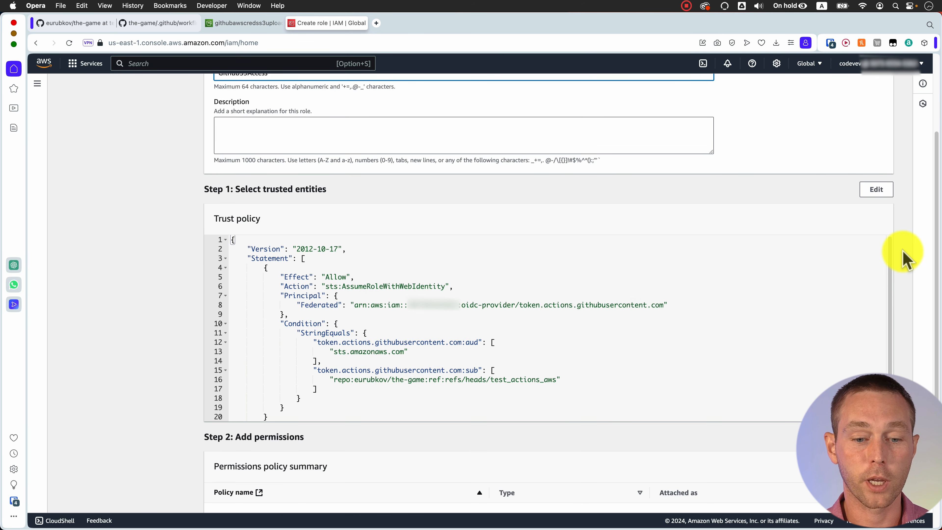
scroll(903, 258, down, 5)
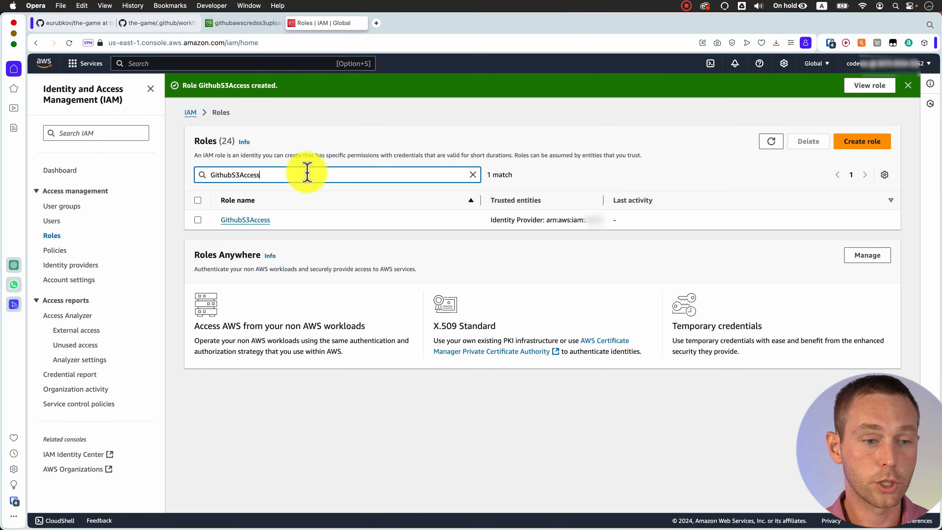
Step: Start a new inline policy for the GithubS3Access role and choose S3 as its service
click(239, 221)
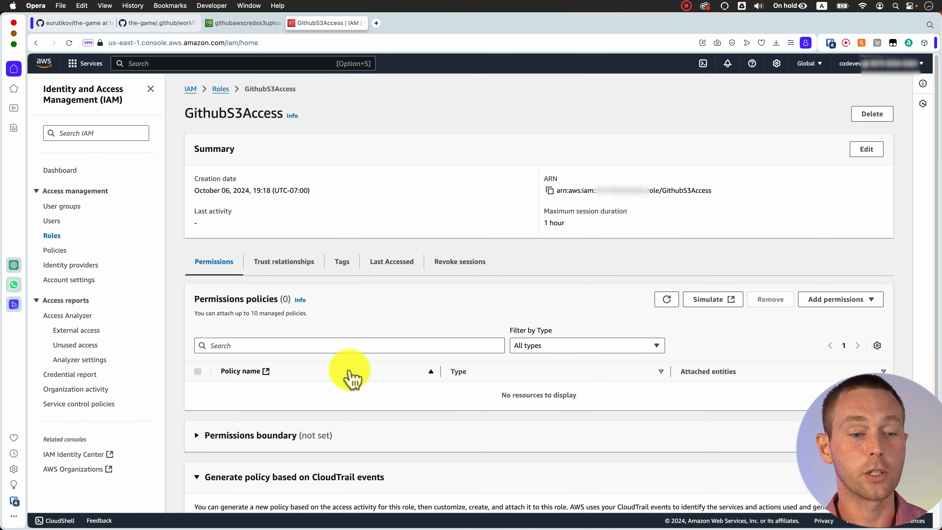
click(851, 300)
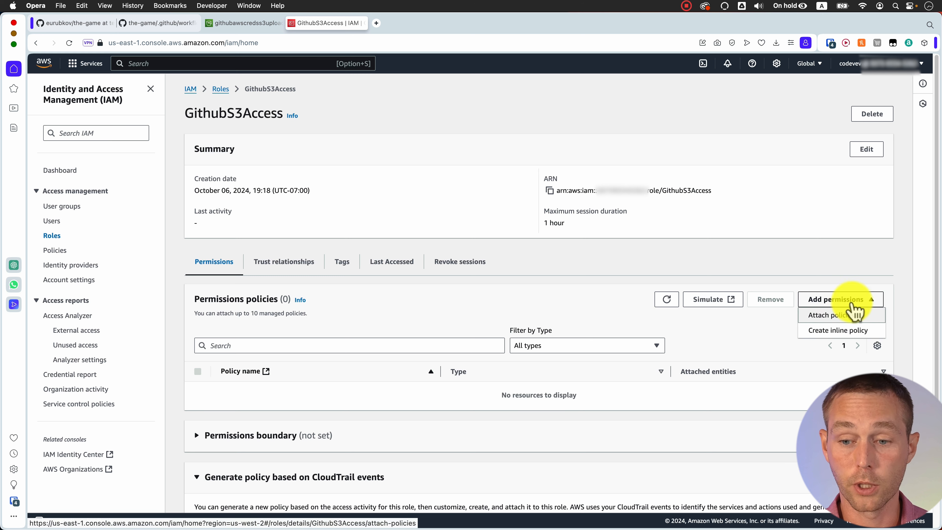
click(845, 328)
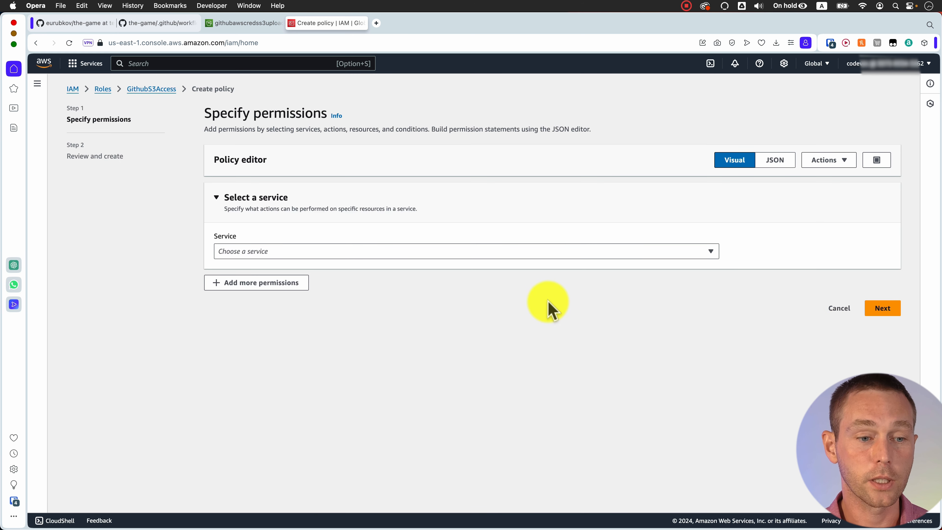
click(514, 257)
text(s3)
click(274, 303)
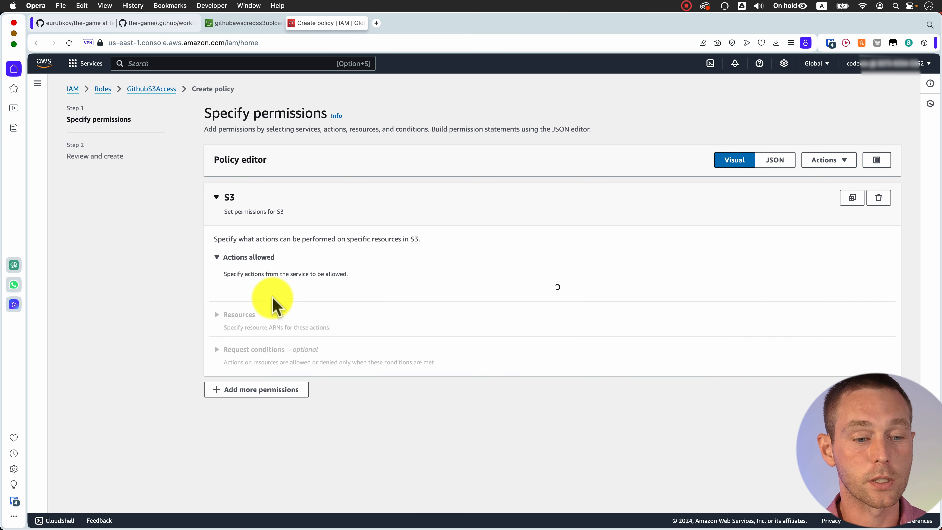
Step: Allow the PutObject action from the S3 write access level
scroll(315, 360, down, 2)
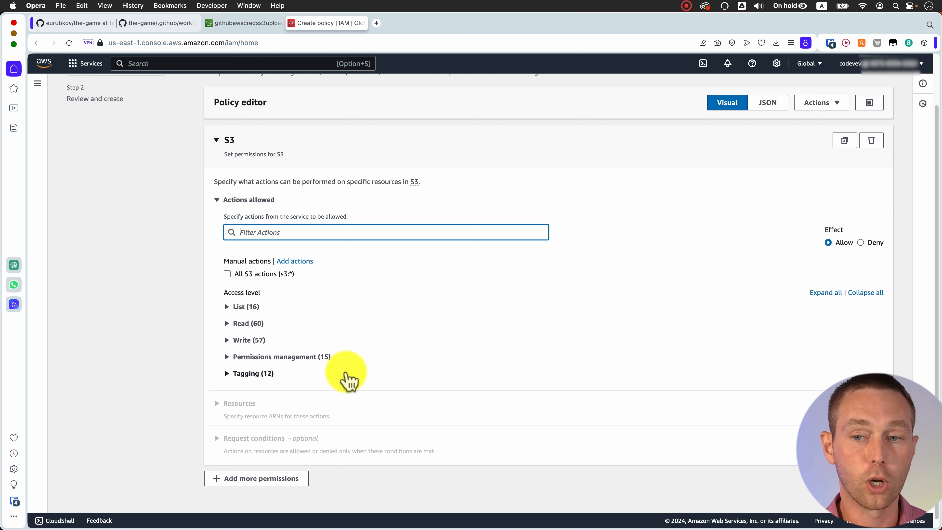
click(227, 341)
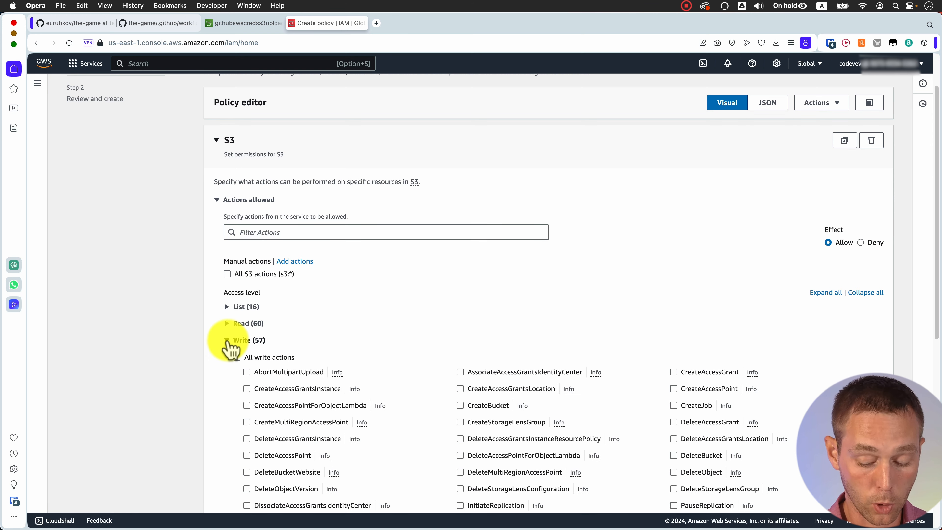
key(super+f)
text(putobj)
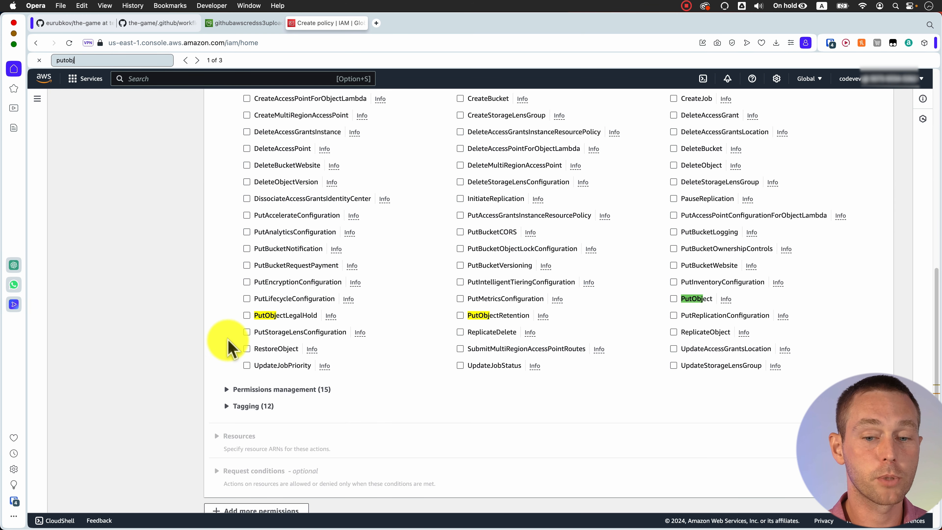
click(673, 298)
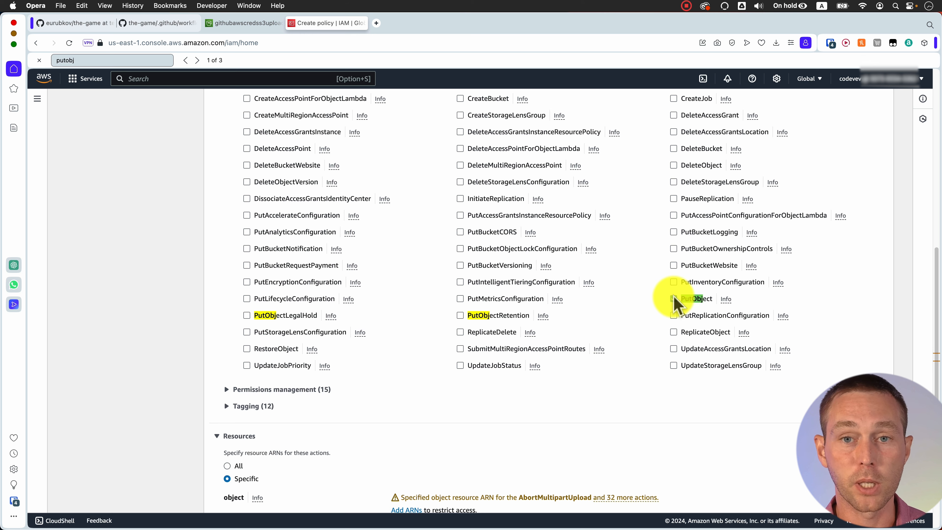
Step: Restrict the policy to any object in the githubawscredss3uploadtest bucket by adding the matching object ARN
scroll(237, 330, down, 4)
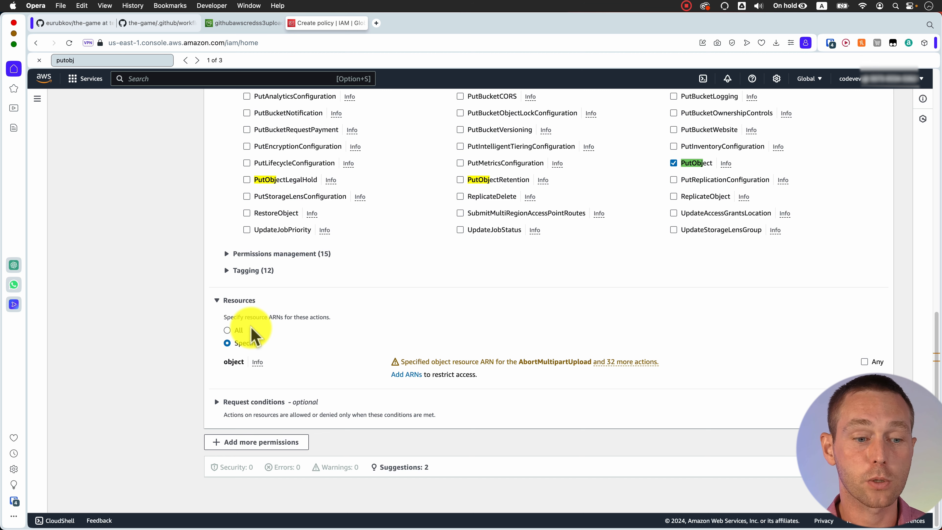
click(406, 376)
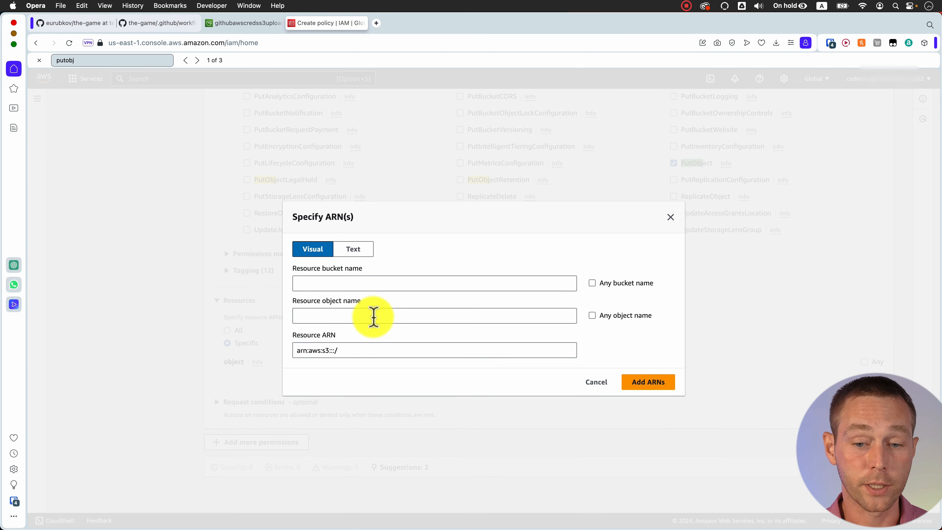
click(590, 315)
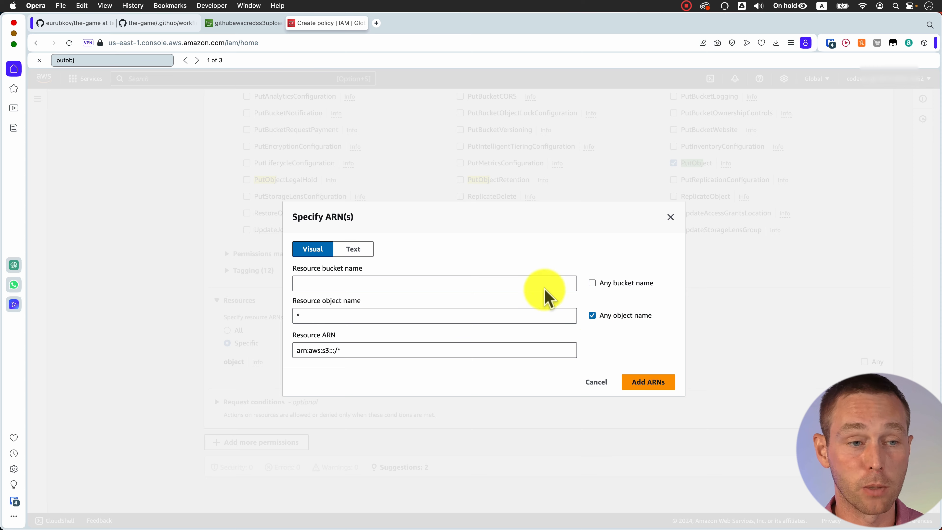
click(256, 23)
double_click(187, 126)
key(super+c)
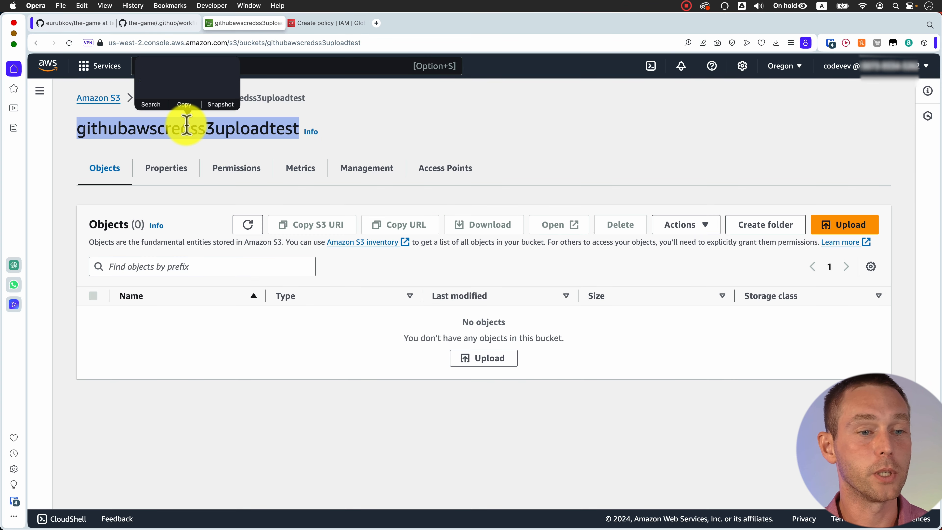
click(331, 23)
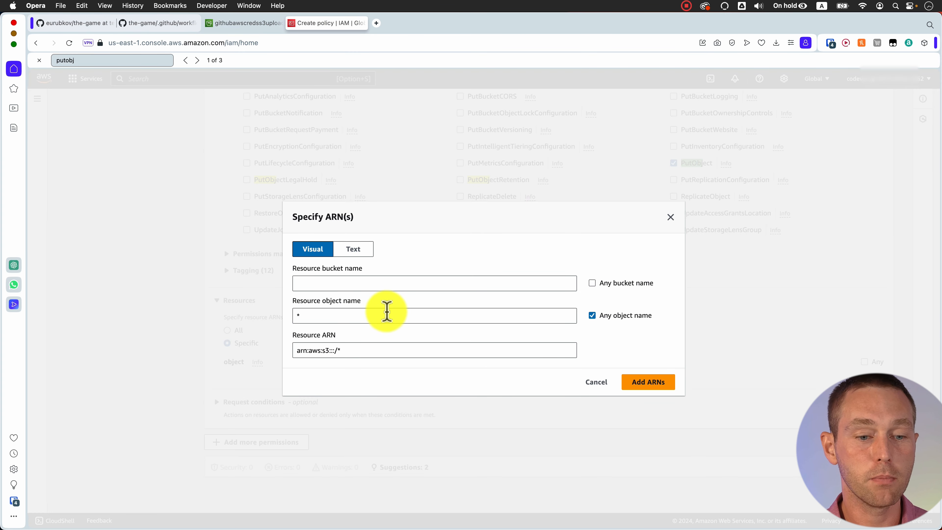
click(384, 285)
key(super+v)
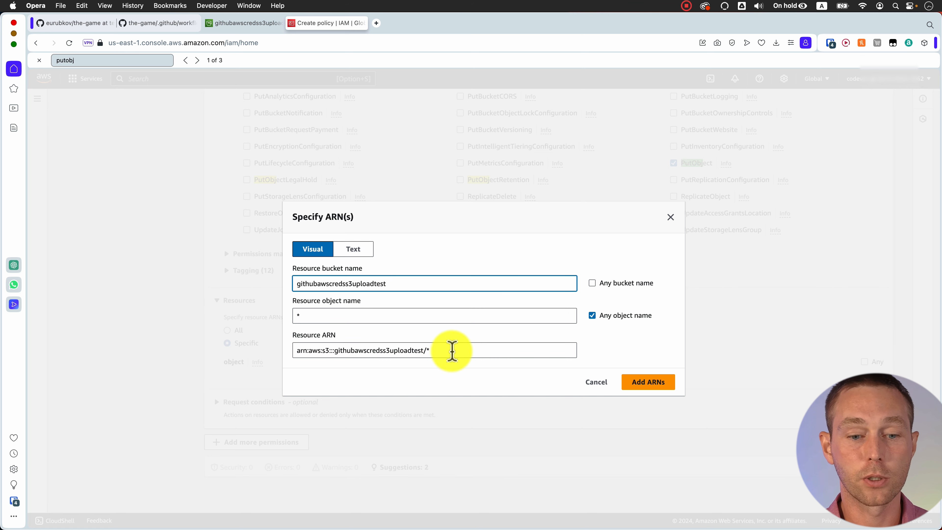
click(650, 384)
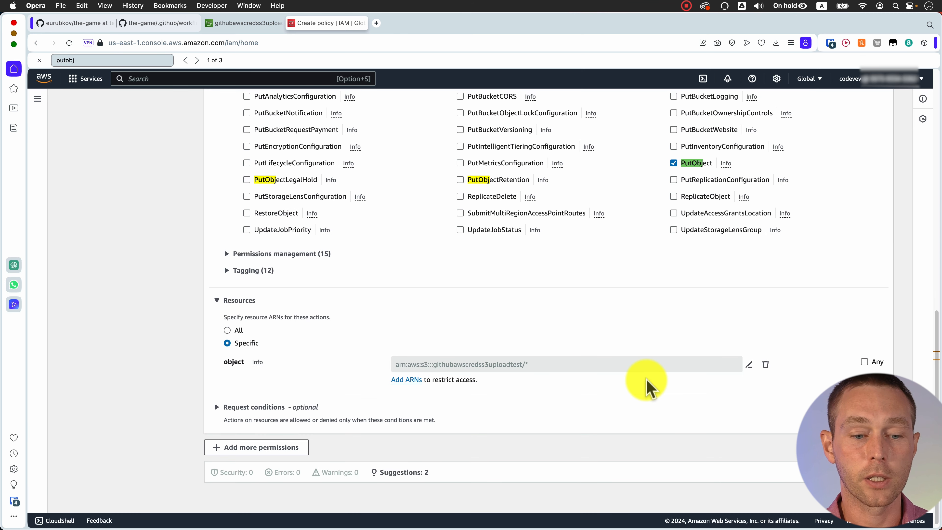
Step: Name the policy S3githubawscredss3uploadtest and create it
click(879, 499)
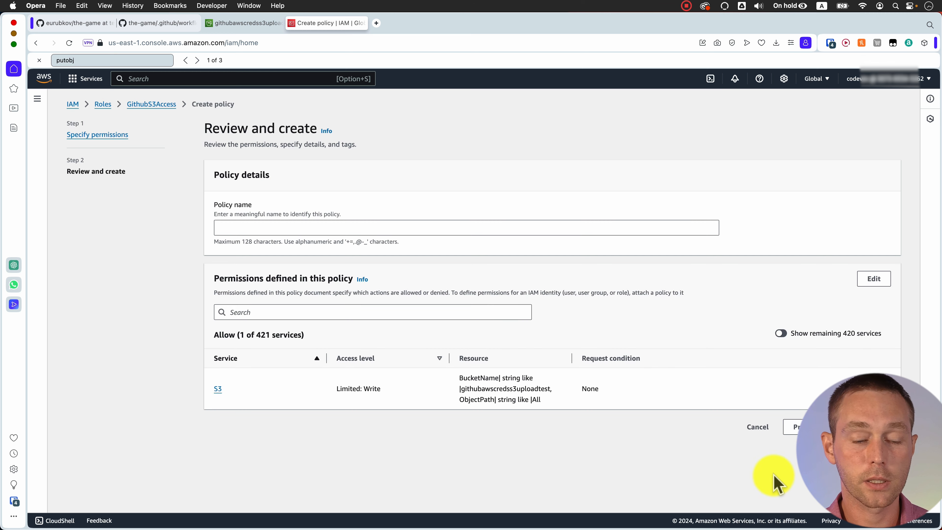
click(864, 427)
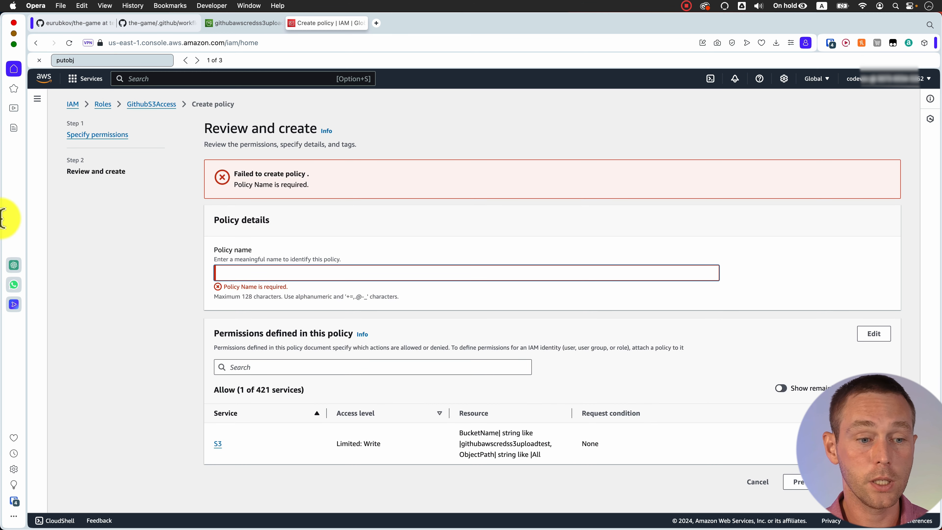
click(359, 270)
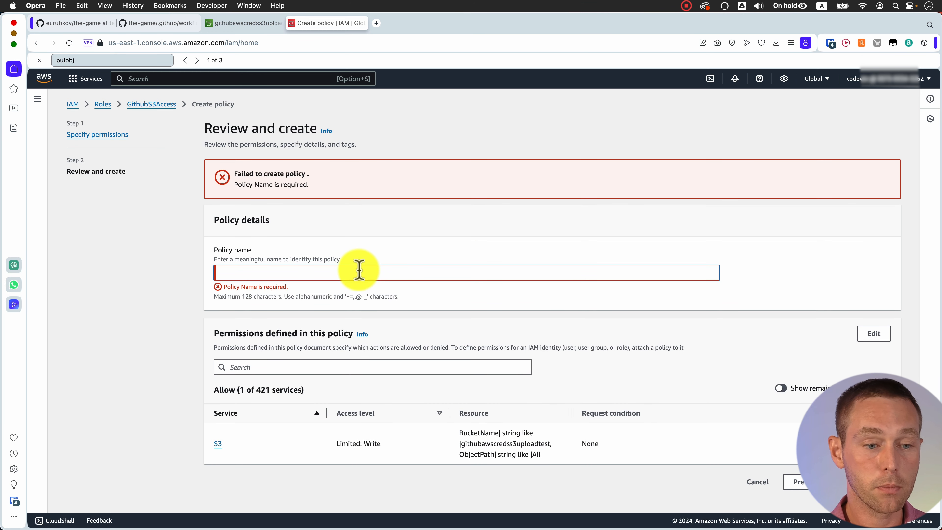
text(S3)
key(super+v)
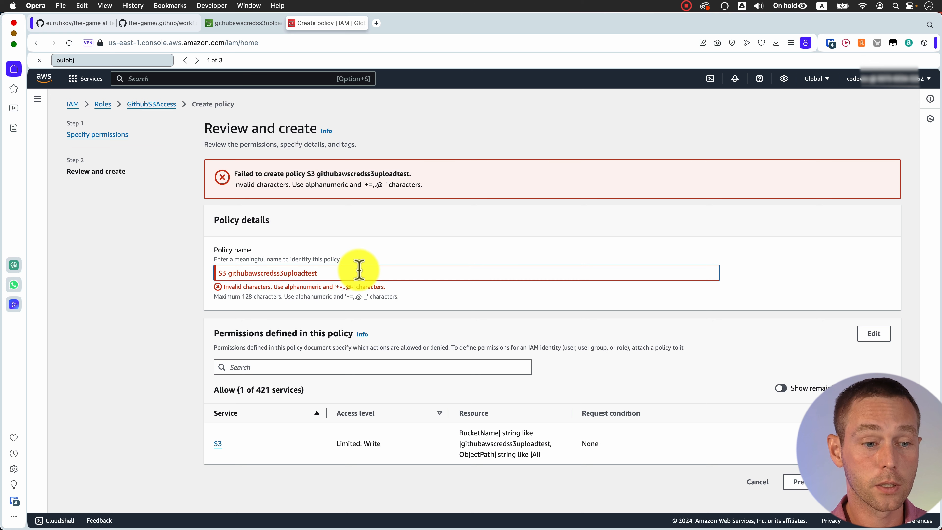
key(BackSpace)
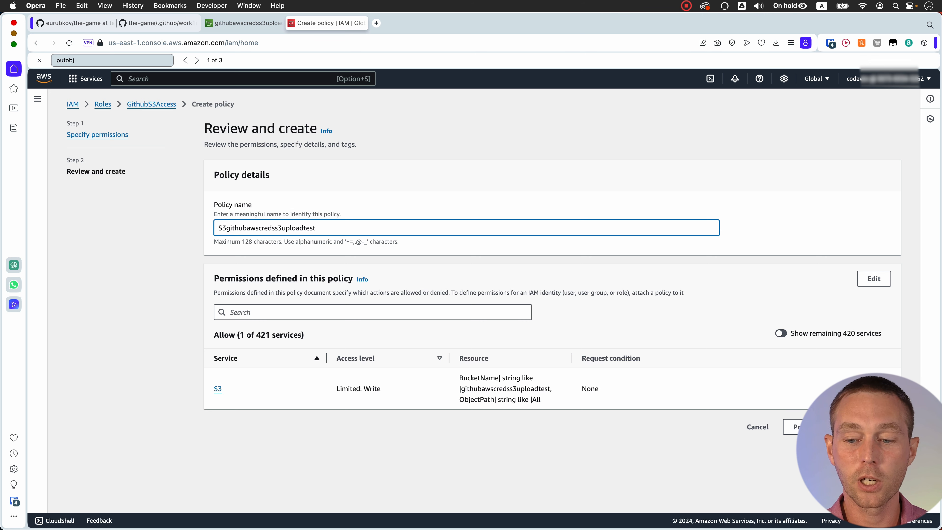
click(869, 426)
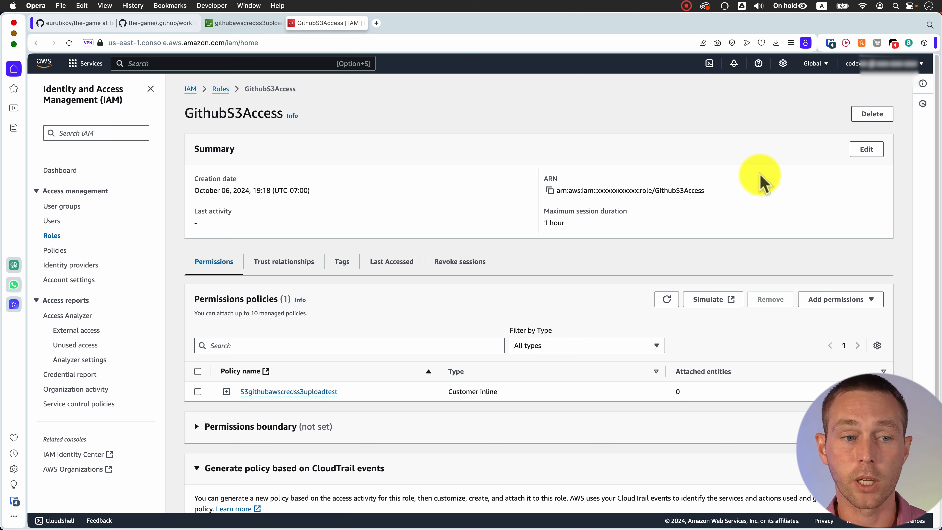
Step: Examine the JSON of the role's inline policy and the trusted entities in its trust relationships
click(226, 392)
scroll(450, 334, down, 1)
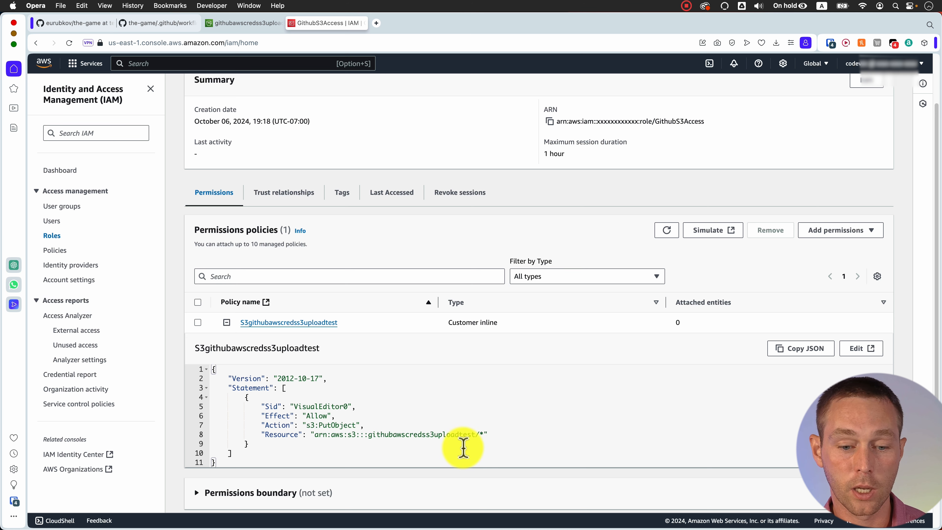
scroll(358, 263, up, 1)
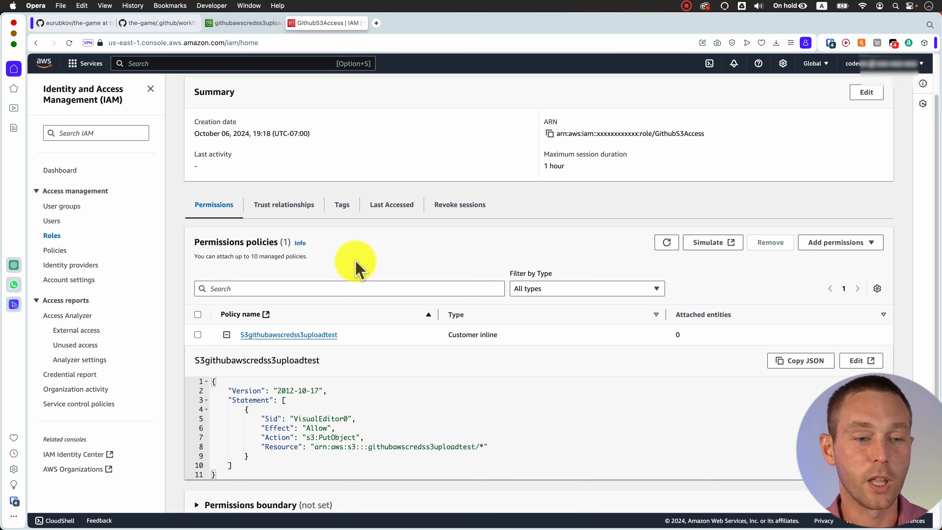
click(297, 210)
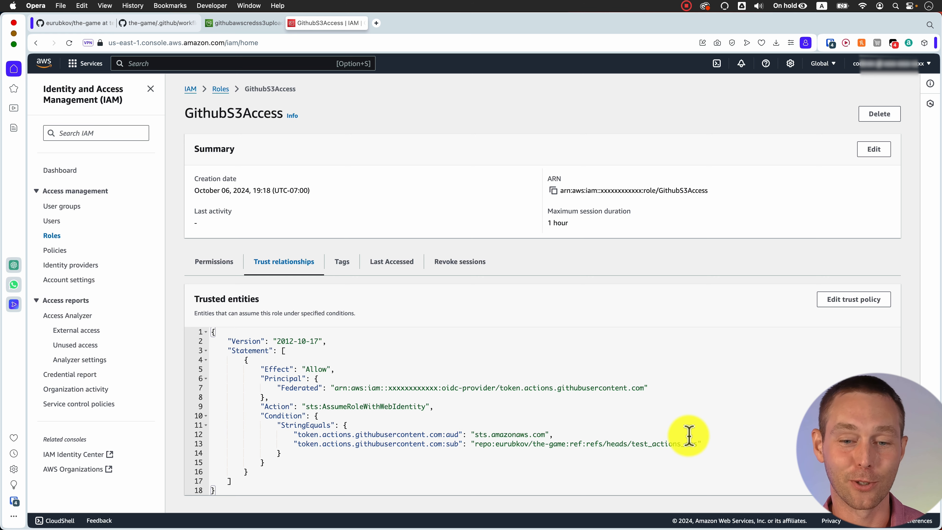
Step: Open the Update deployToS3.yaml workflow run in the GitHub repository's actions and re-run all its jobs
click(74, 23)
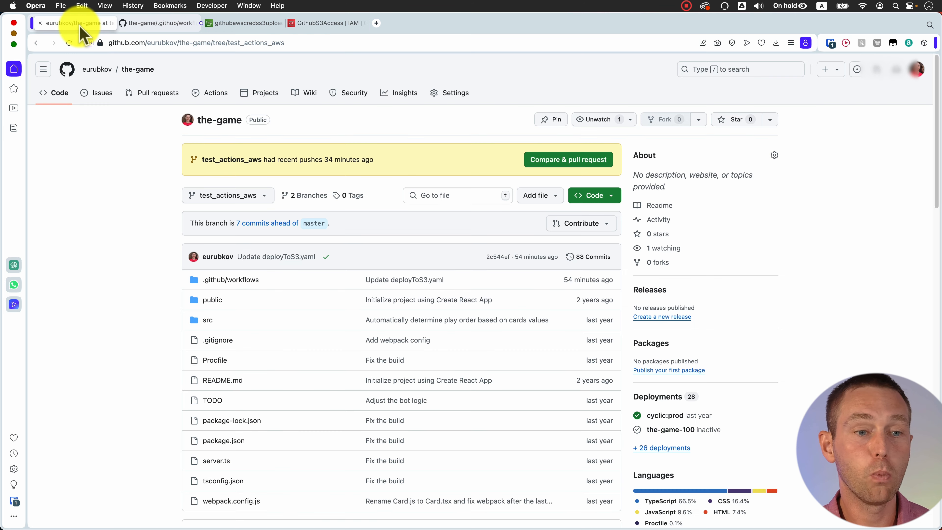
click(211, 95)
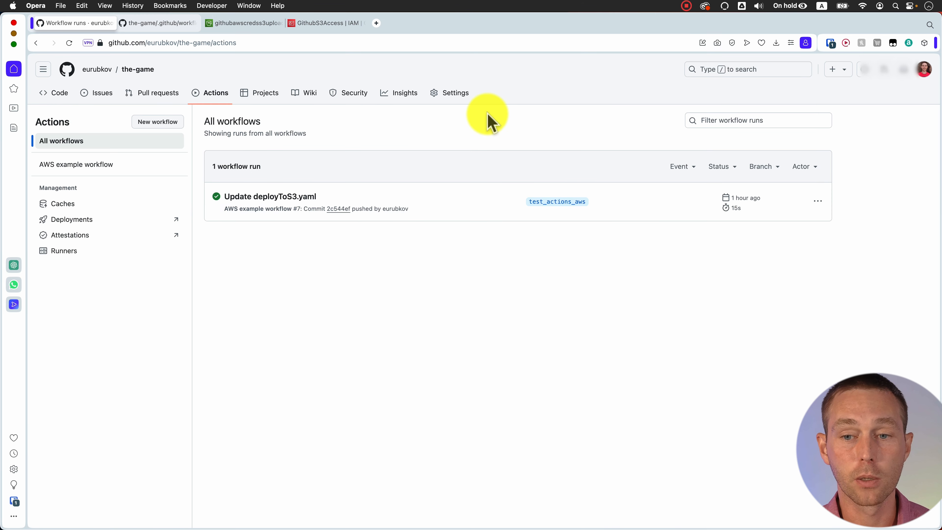
click(304, 198)
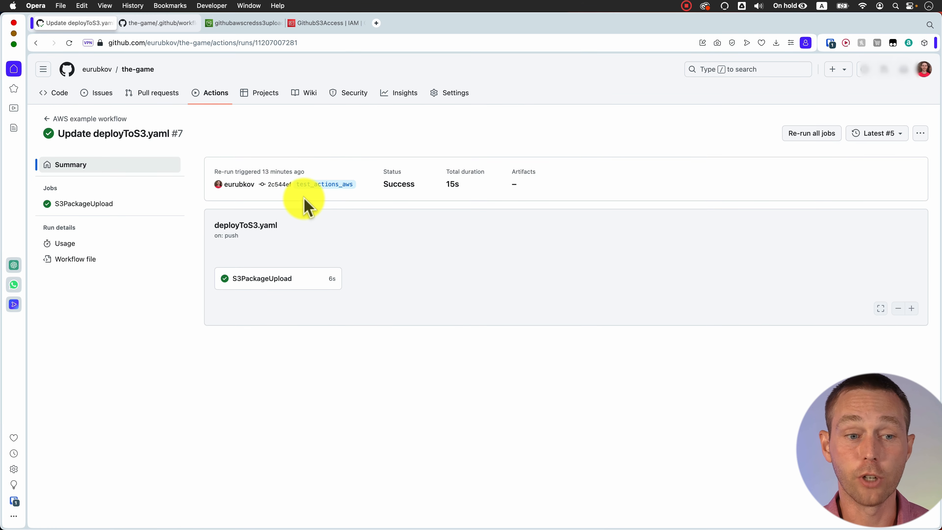
click(811, 133)
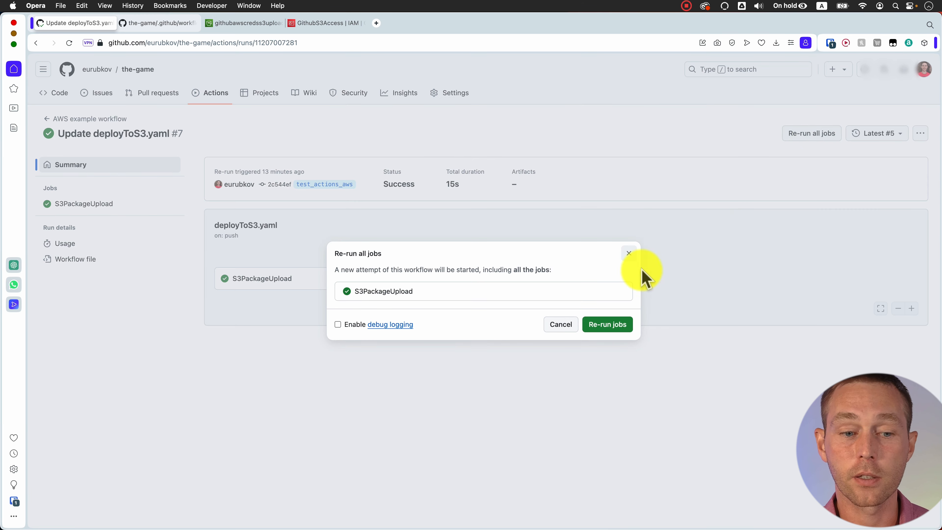
click(604, 326)
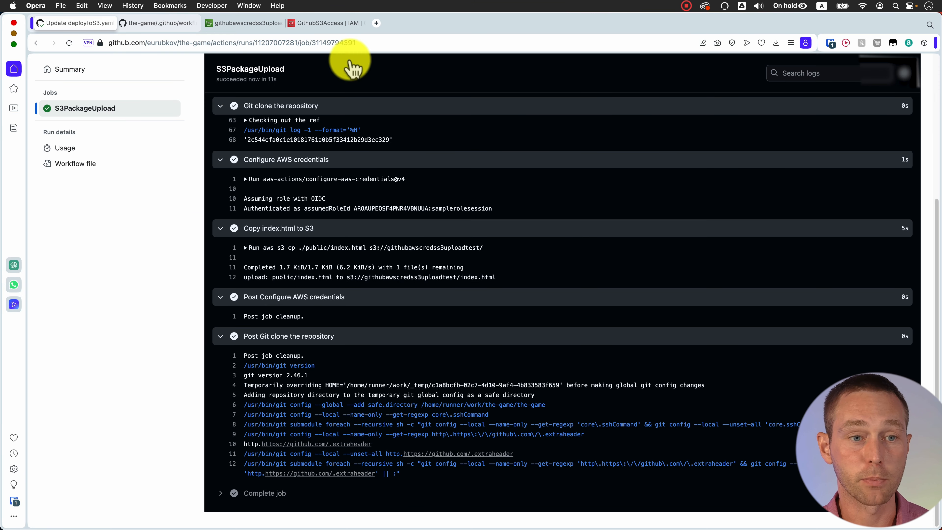
Step: Refresh the object list of the githubawscredss3uploadtest bucket to check for the uploaded file
click(244, 23)
click(246, 227)
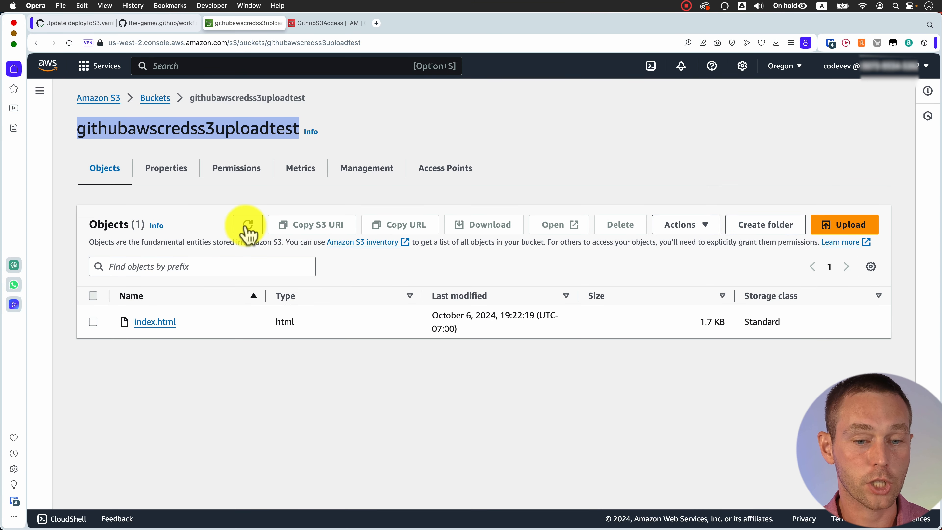